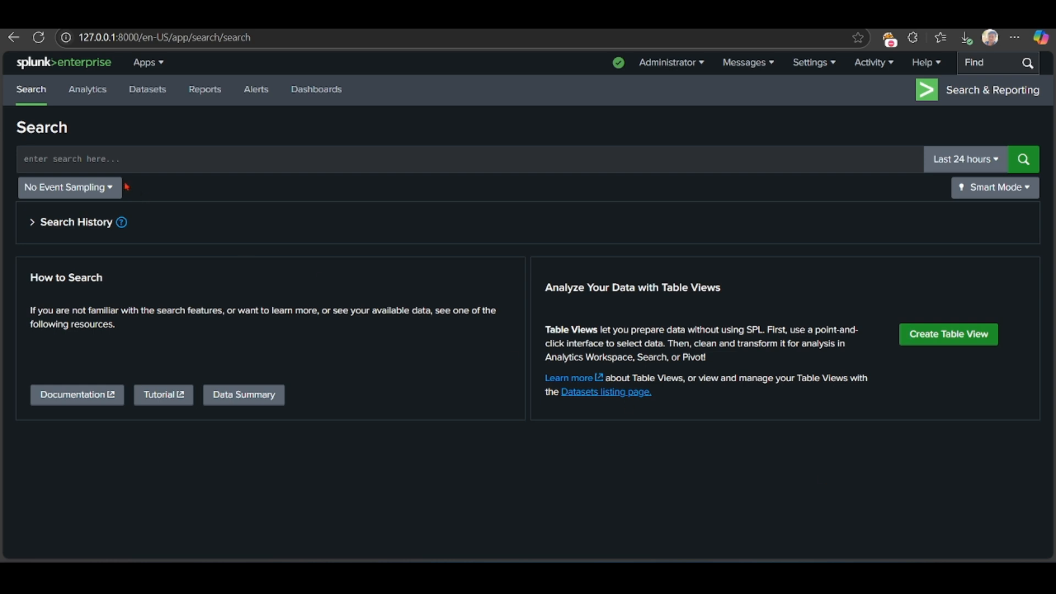
left_click(92, 159)
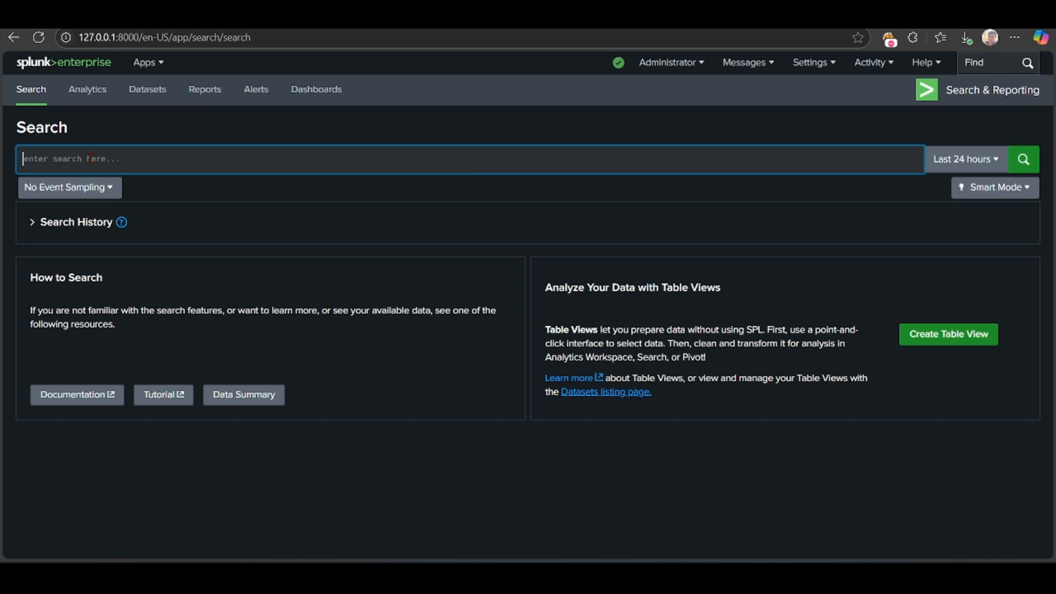
left_click(214, 142)
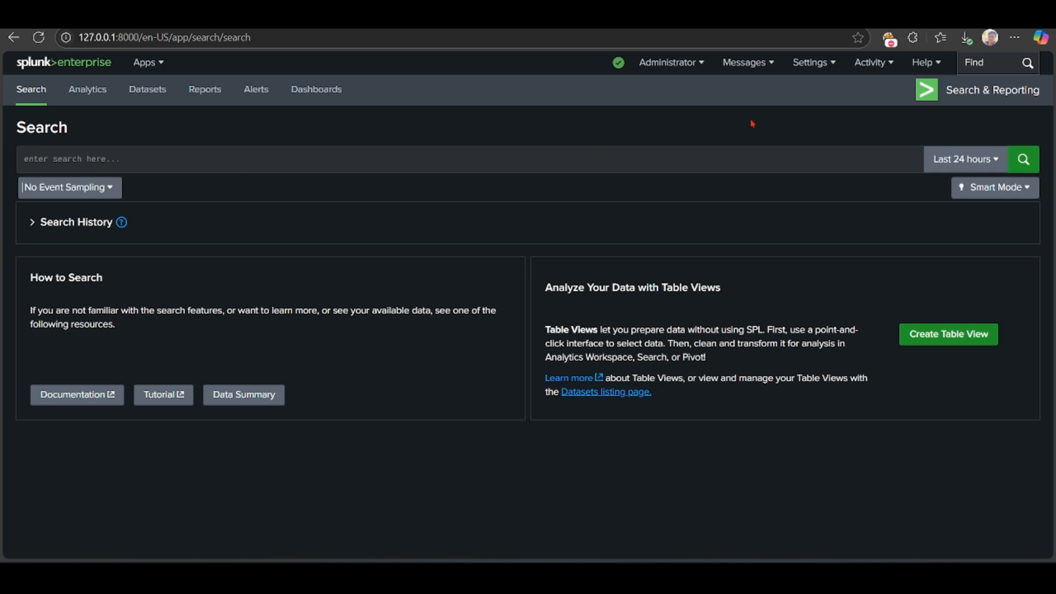
Step: Upload sample_log.txt from the Downloads folder as a new data source and proceed to the source type settings
left_click(813, 63)
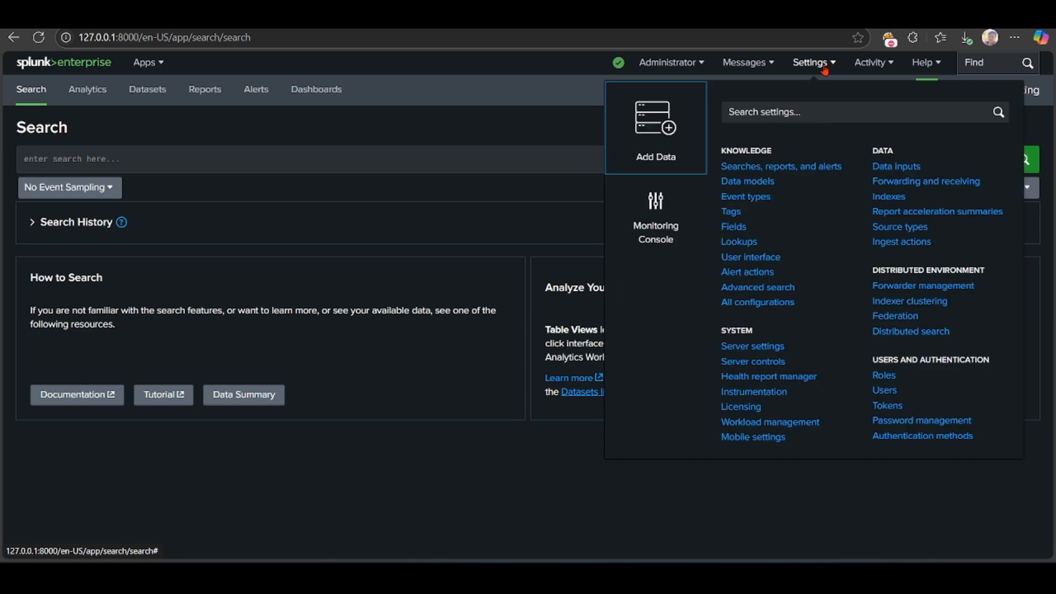
left_click(668, 136)
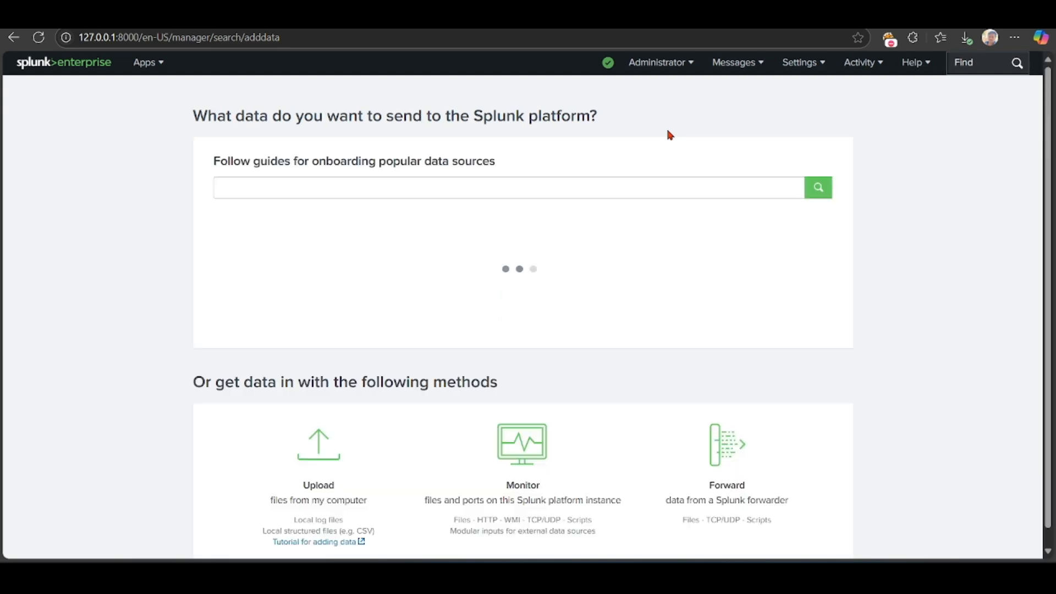
scroll(358, 330, "down", 2)
left_click(323, 430)
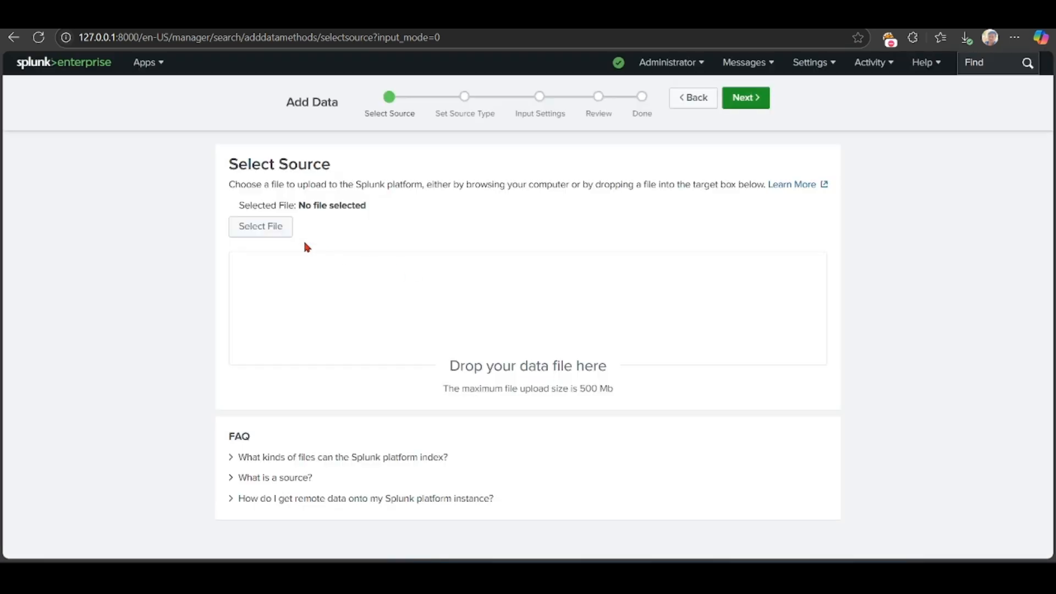
left_click(270, 233)
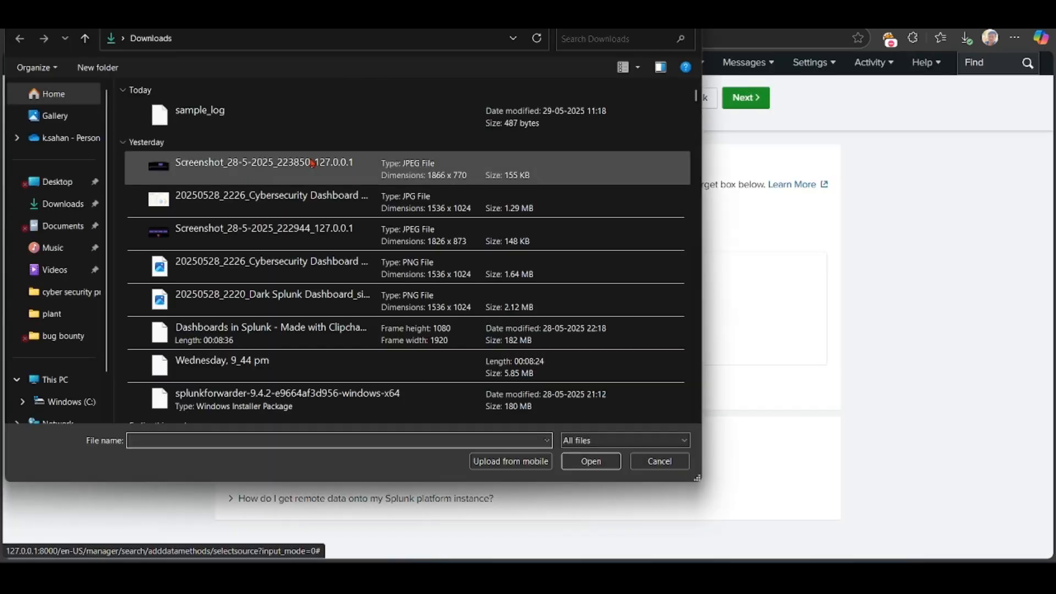
left_click(283, 110)
left_click(592, 460)
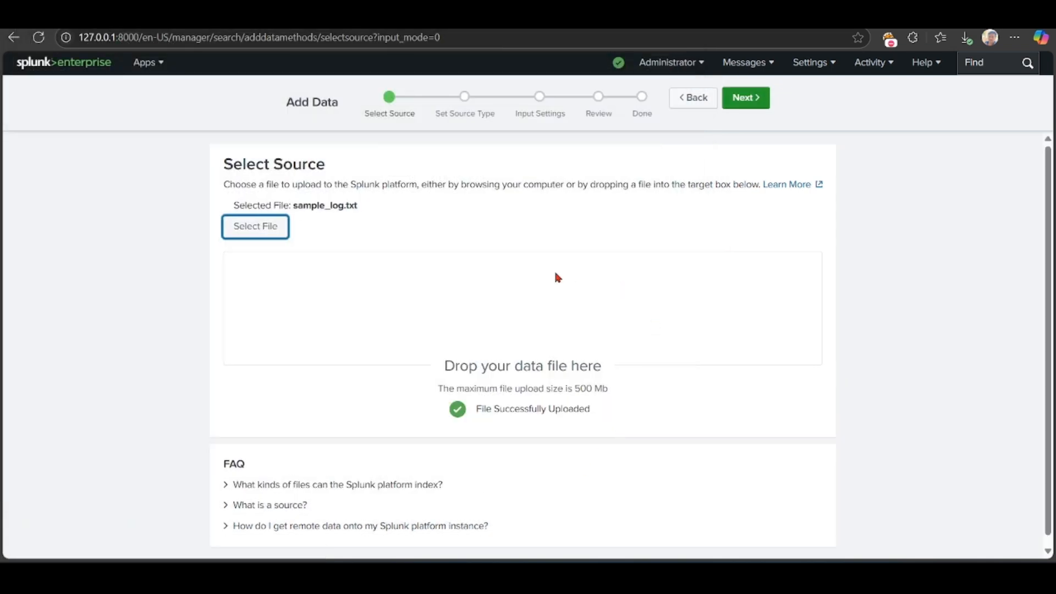
left_click(751, 97)
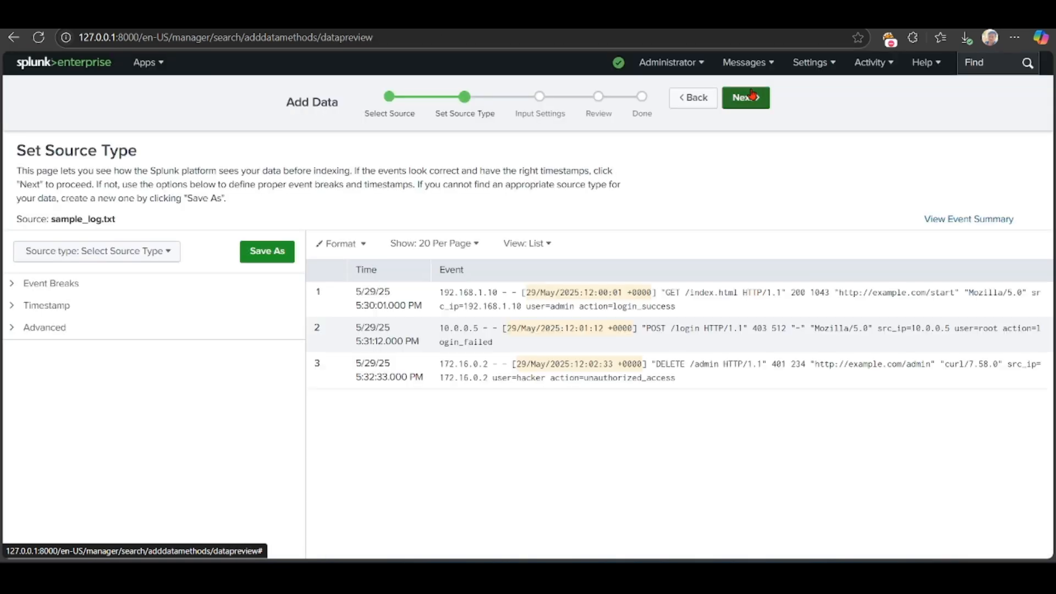
Step: Set the source type of sample_log.txt to access_combined and continue to the input settings
left_click(78, 255)
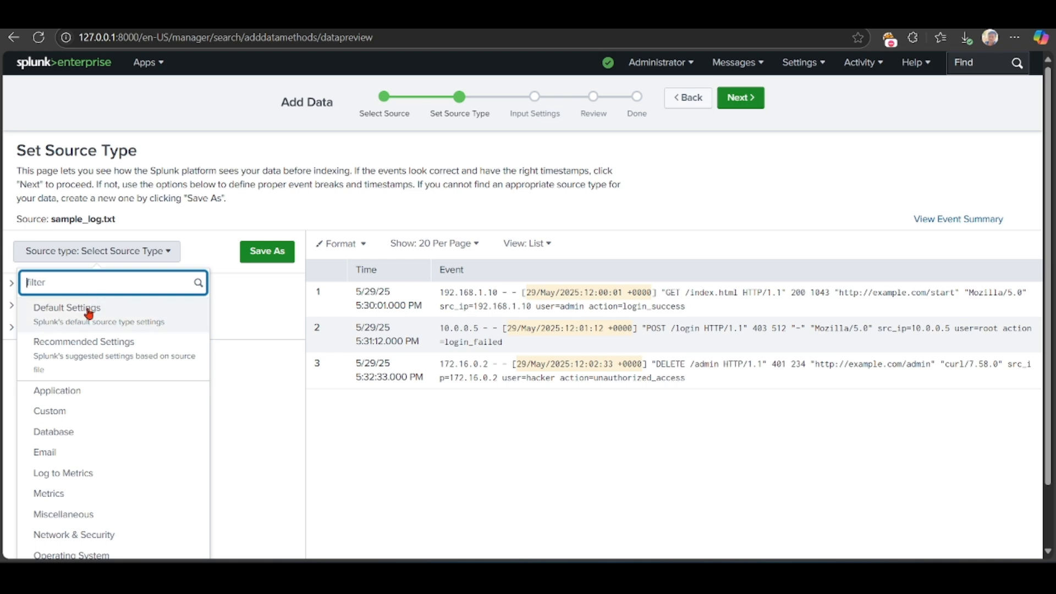
left_click(85, 288)
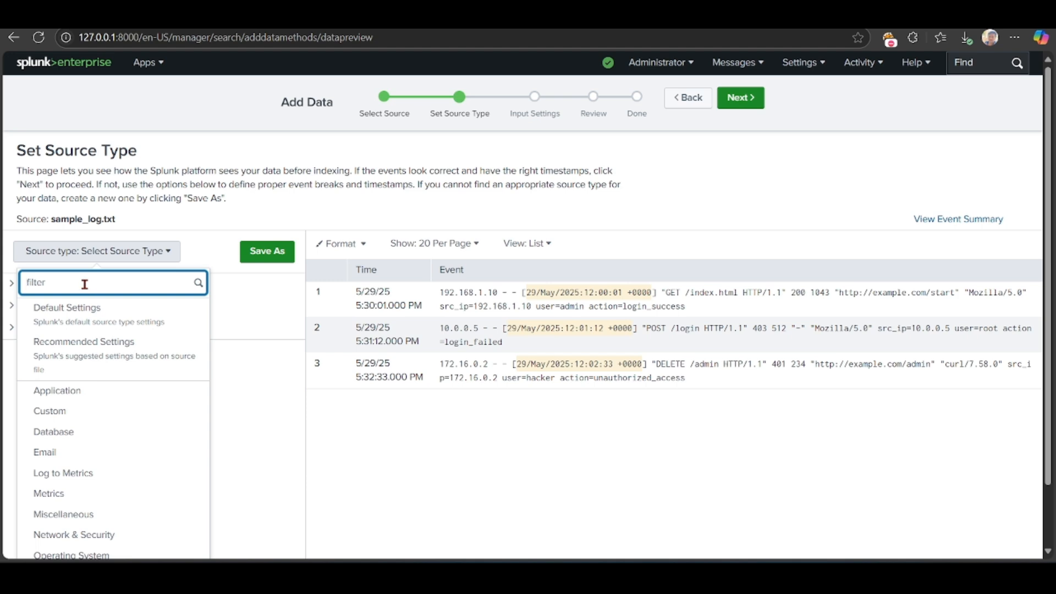
type("c")
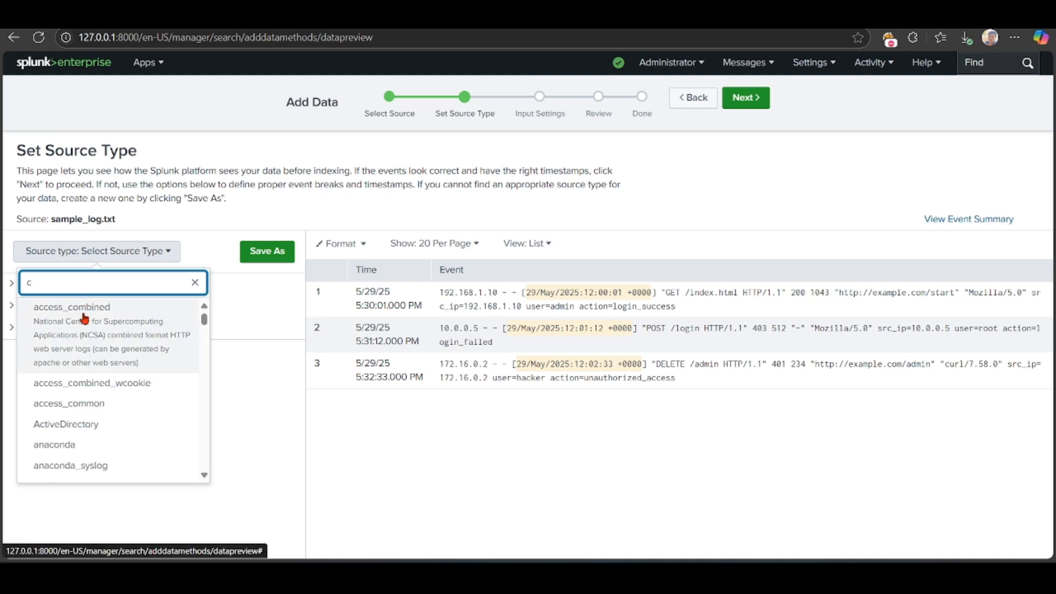
left_click(84, 318)
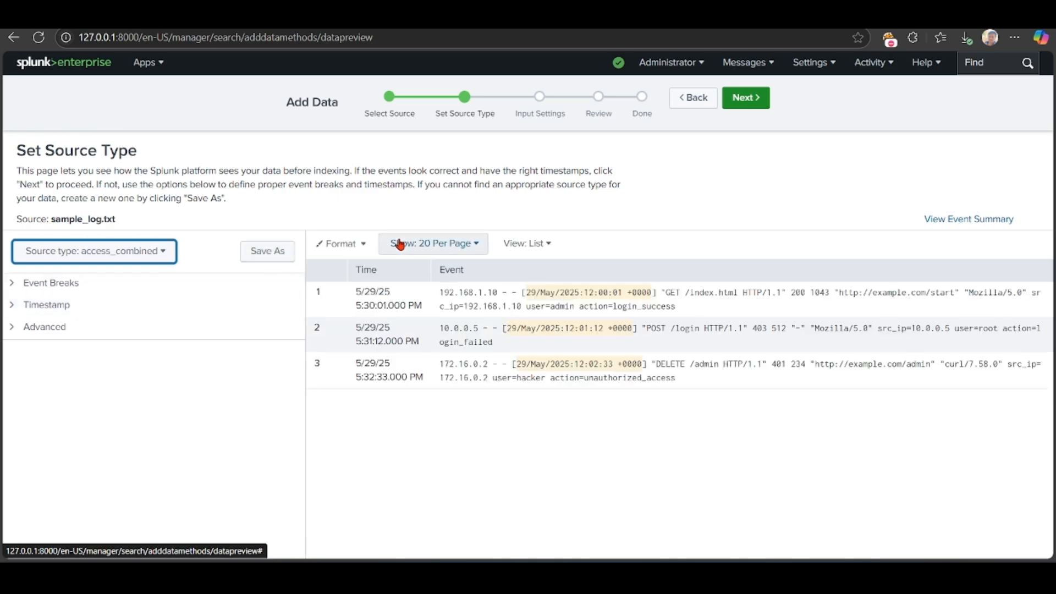
left_click(745, 103)
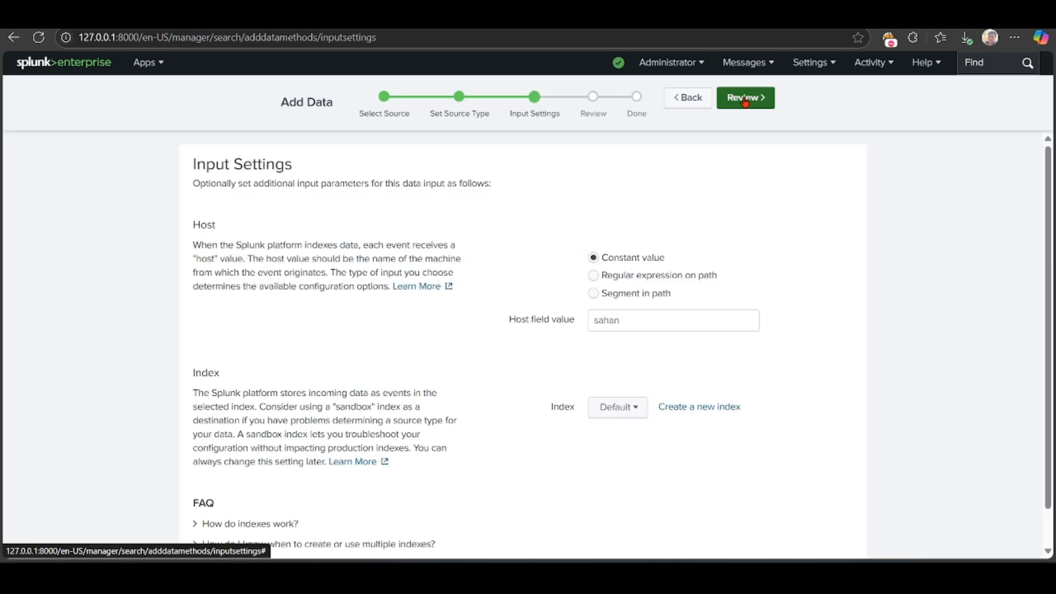
Step: Create a new events index named parsing for the uploaded data
left_click(680, 408)
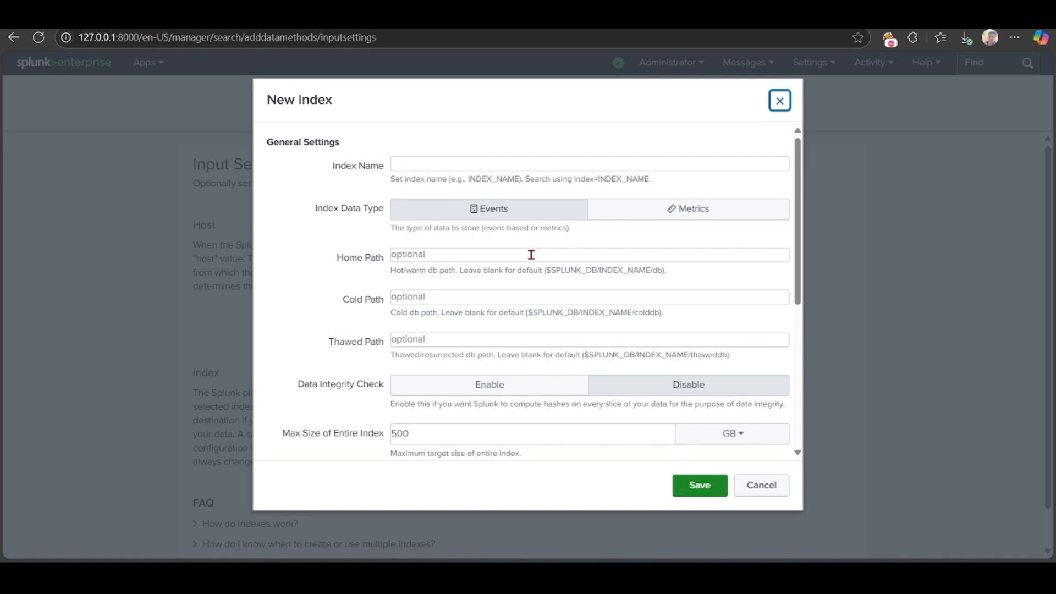
left_click(407, 165)
type("ph")
key("BackSpace")
type("arsing")
left_click(697, 488)
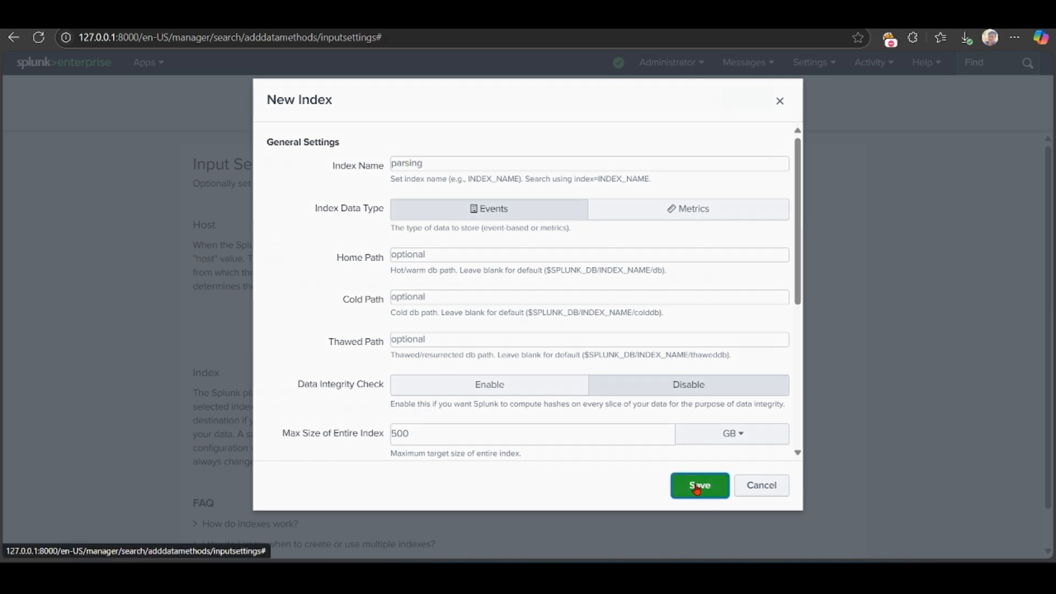
Step: Review and submit the data input, then start searching the uploaded log file
left_click(749, 103)
left_click(752, 106)
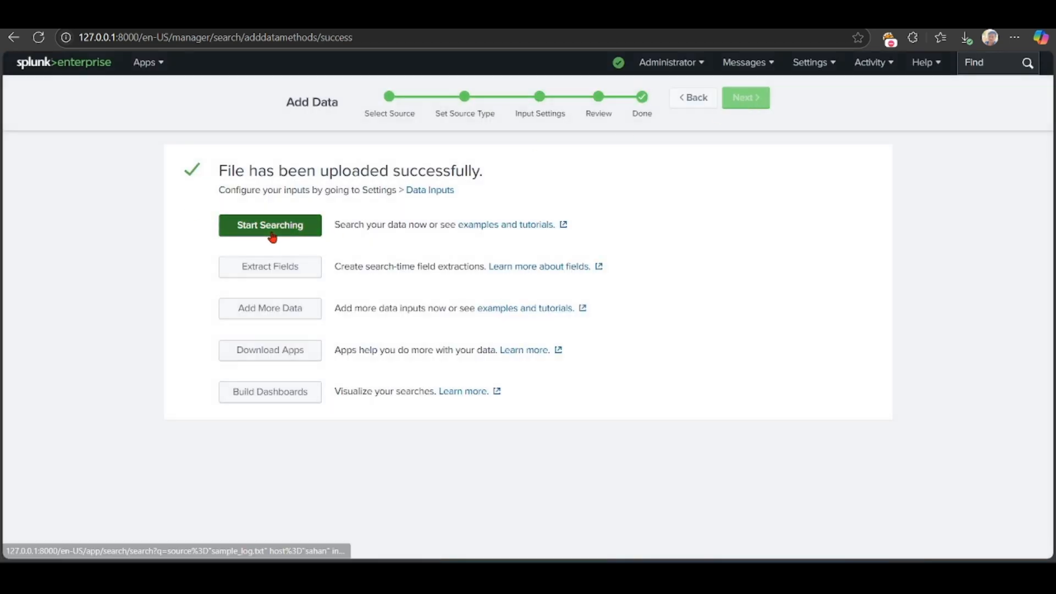
left_click(282, 236)
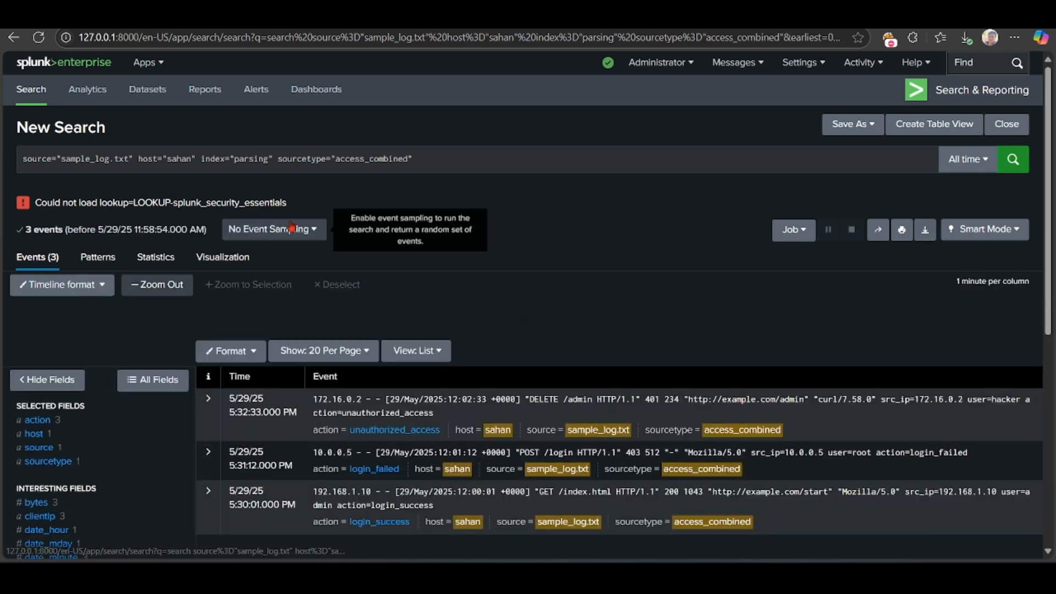
Step: Examine the generated search query and compare its source, index and sourcetype terms with the listed log events
left_click_drag(20, 156, 367, 184)
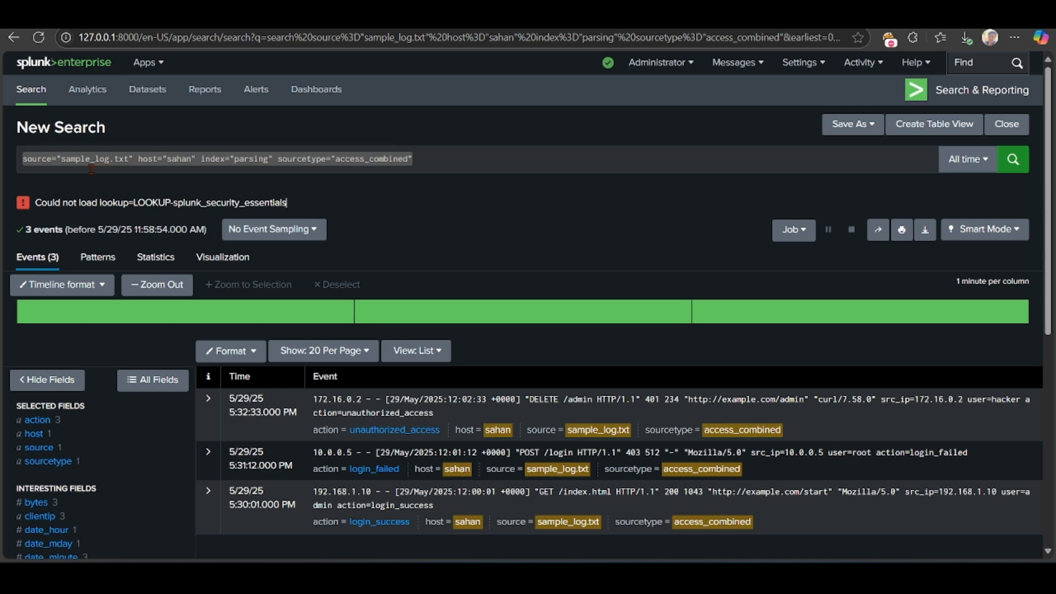
left_click(136, 171)
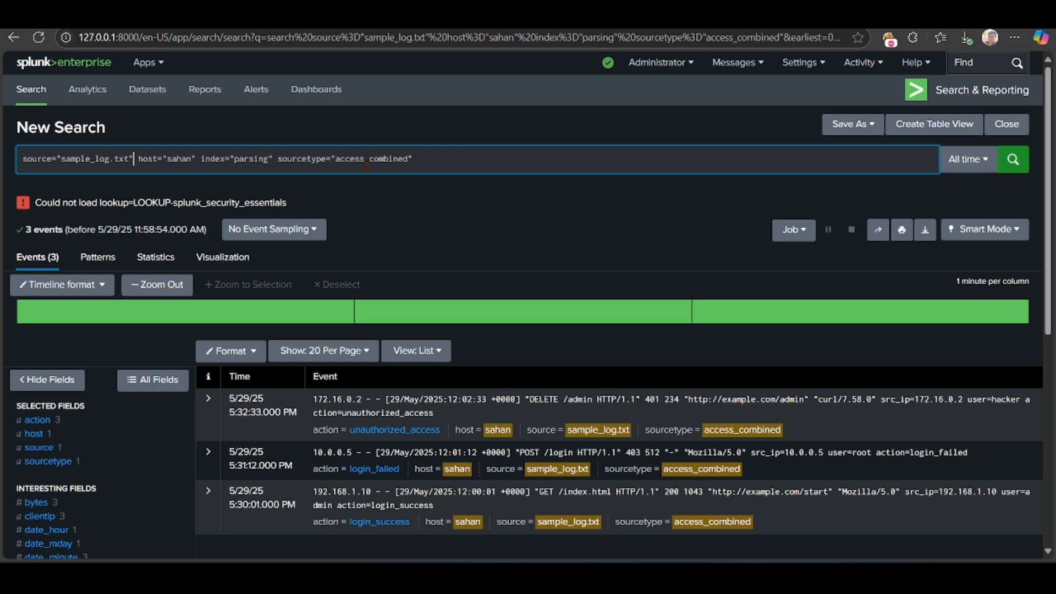
scroll(413, 299, "down", 2)
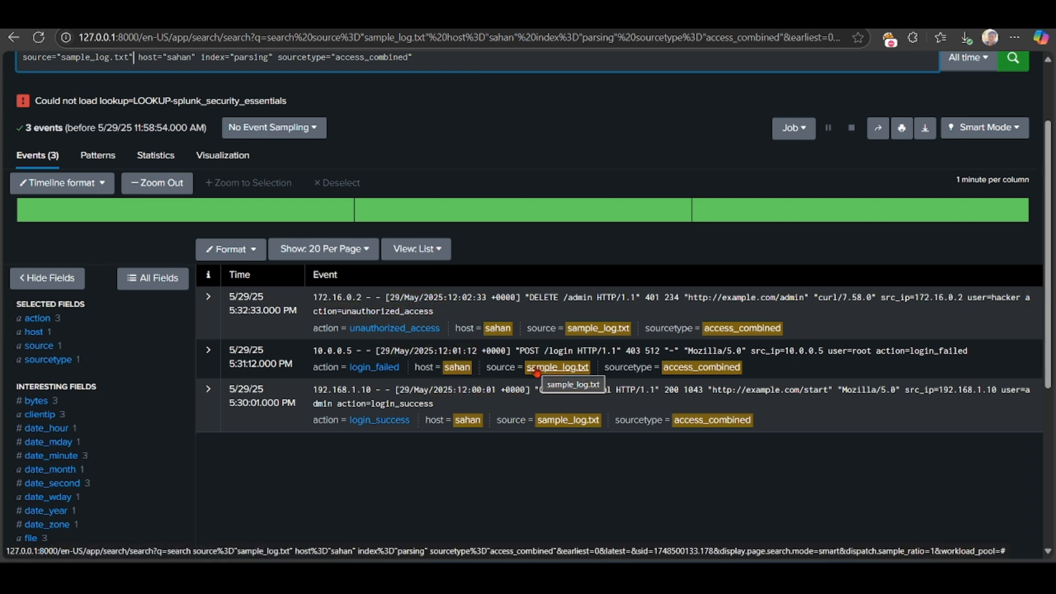
scroll(537, 372, "up", 1)
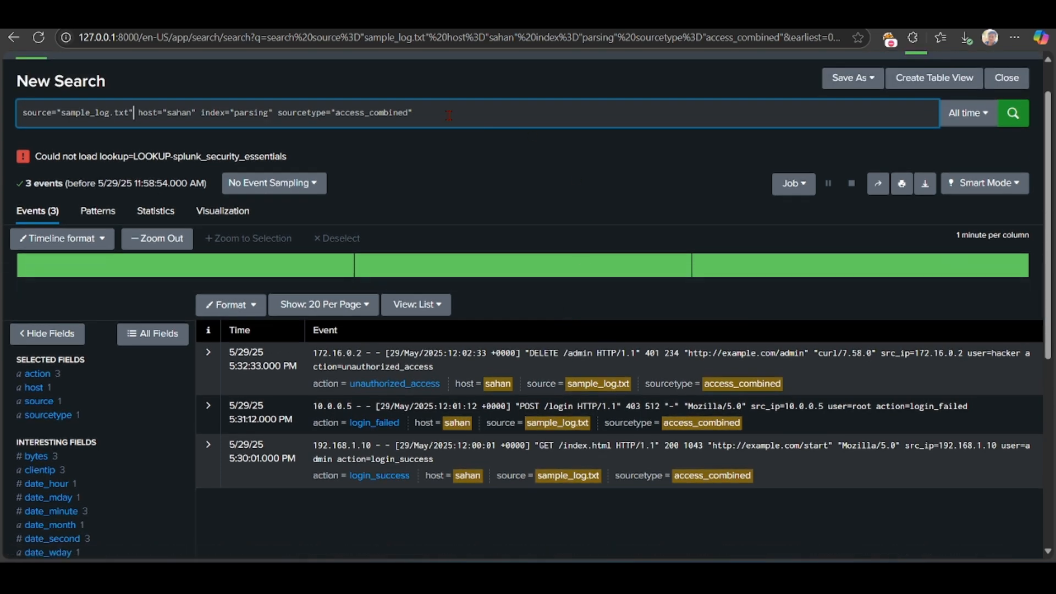
scroll(449, 115, "down", 1)
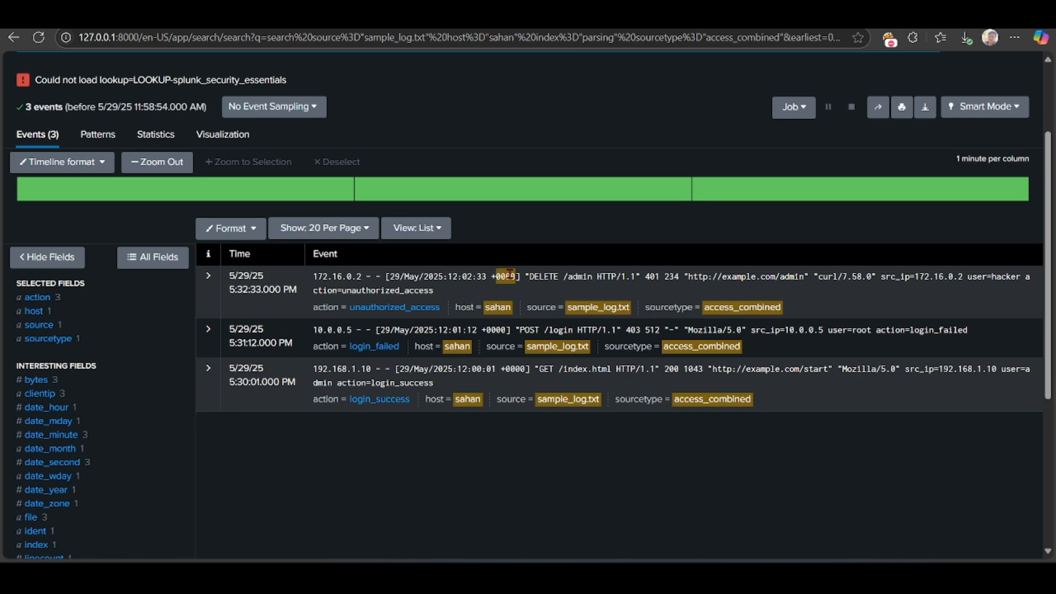
scroll(543, 249, "up", 2)
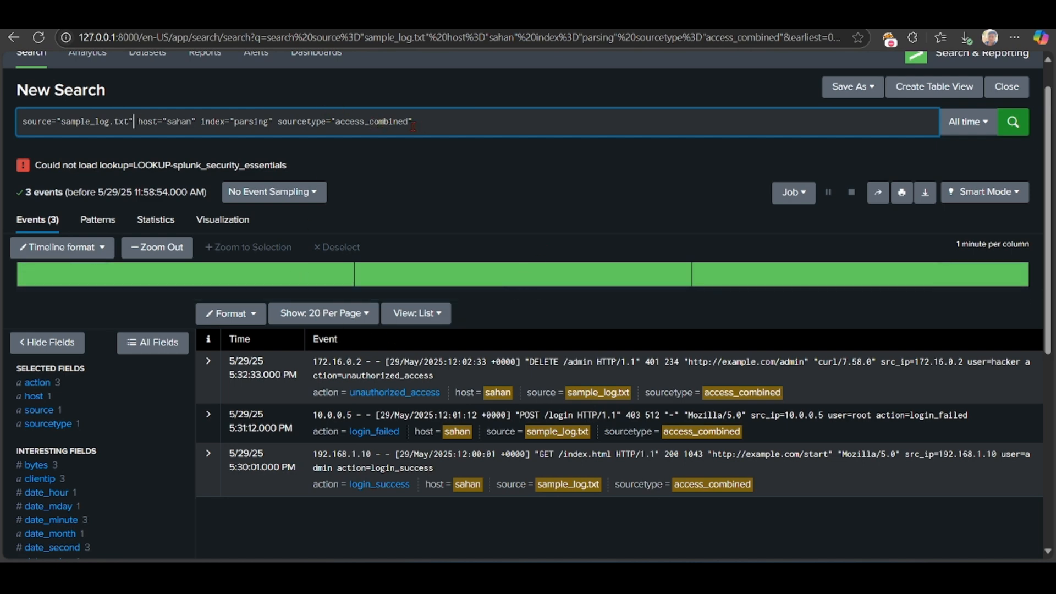
left_click_drag(413, 125, 24, 121)
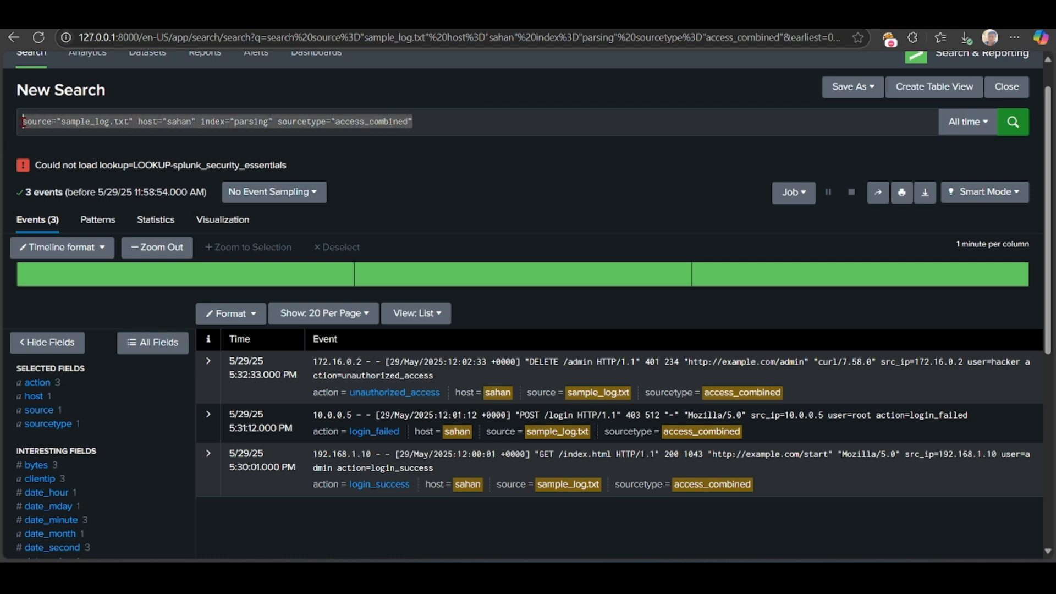
left_click(425, 157)
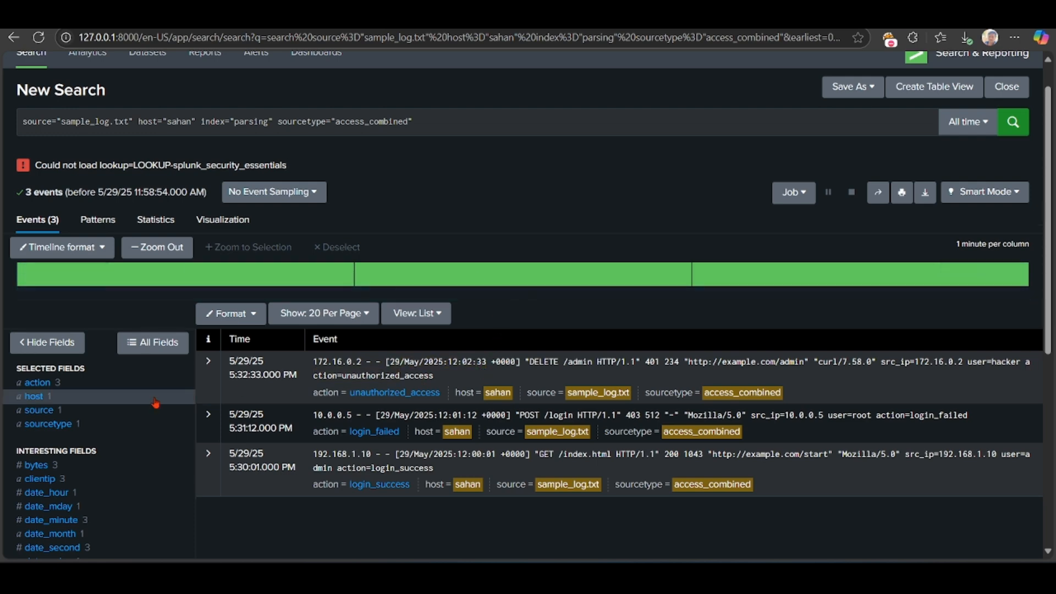
Step: Inspect the values of the extracted fields uri, user, file and method for the log events
scroll(100, 410, "down", 3)
scroll(99, 405, "down", 3)
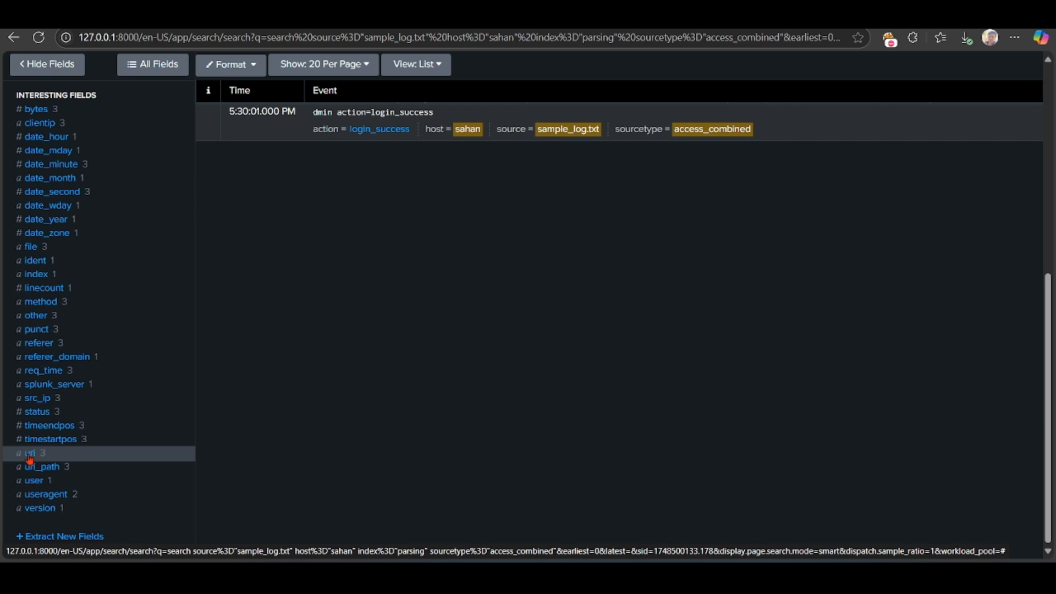
left_click(30, 459)
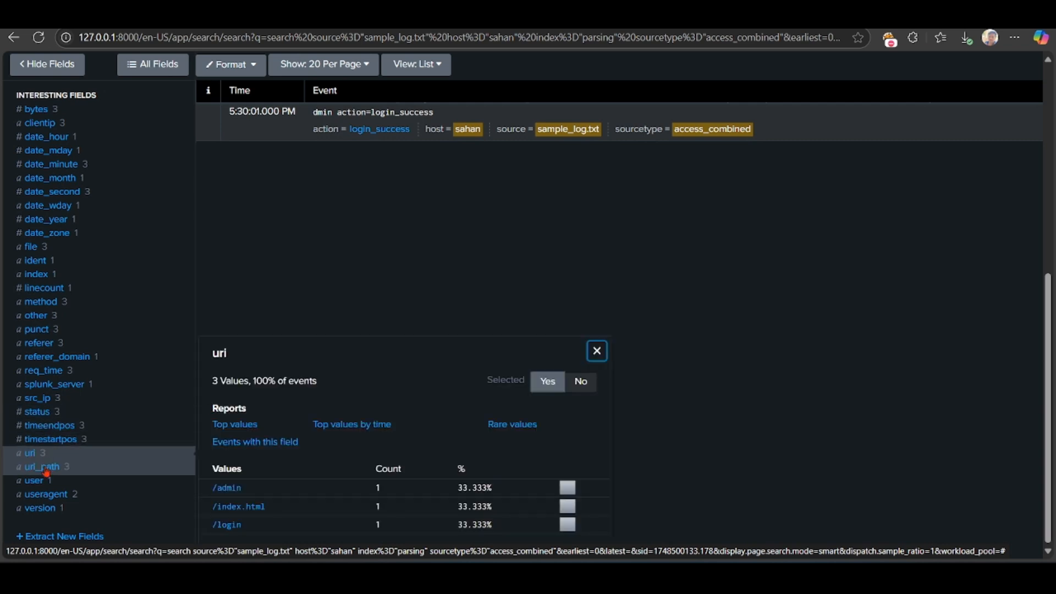
left_click(34, 482)
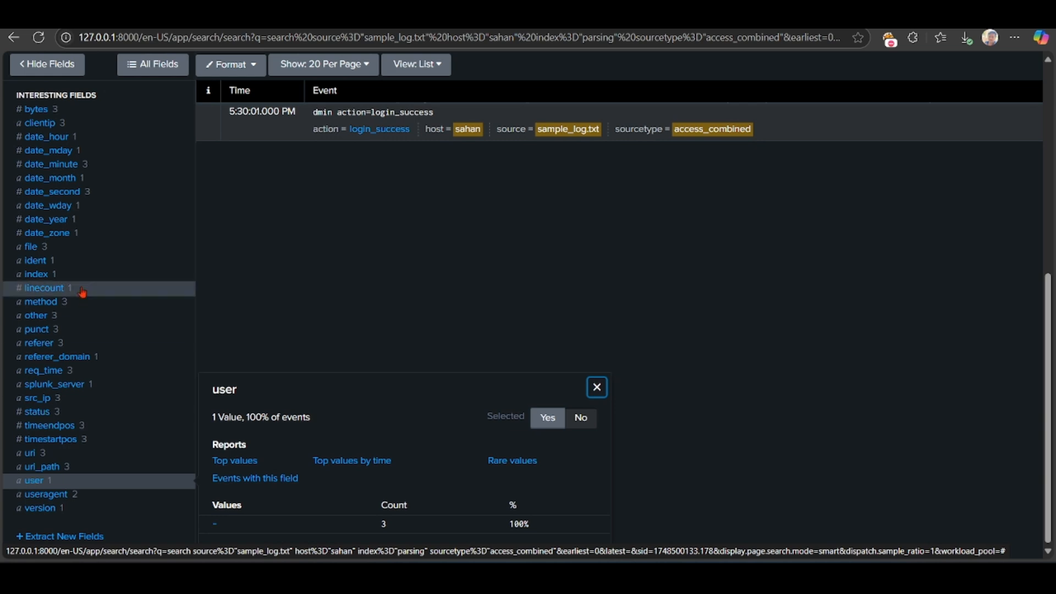
left_click(36, 248)
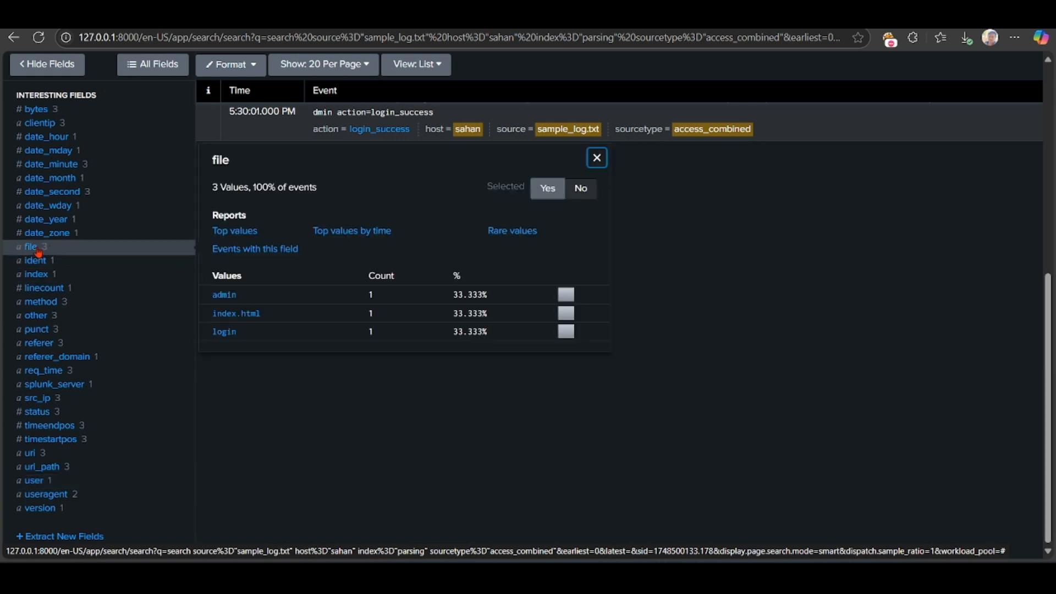
left_click(38, 308)
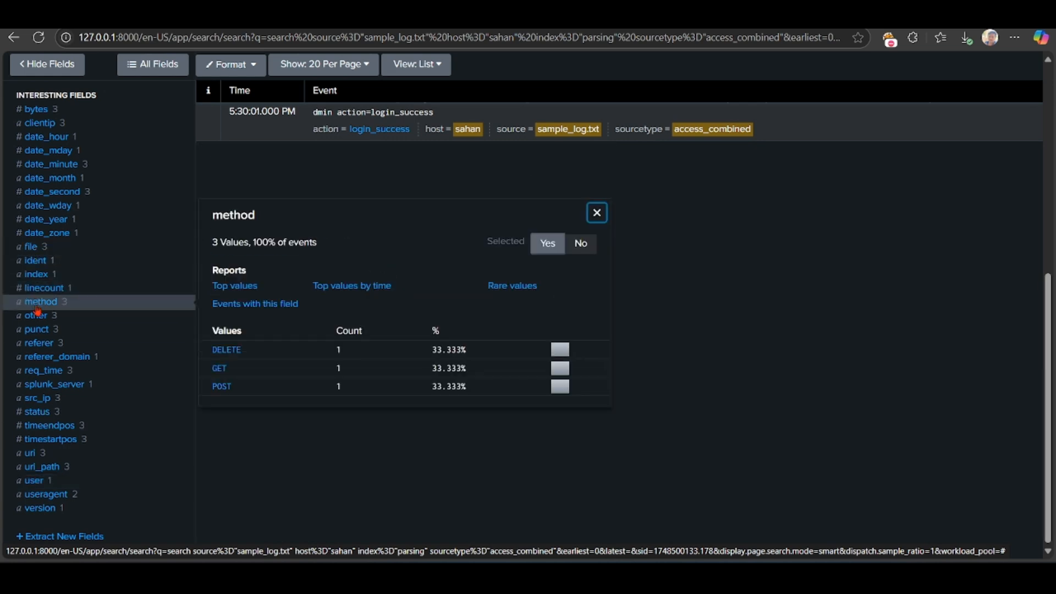
scroll(38, 311, "up", 5)
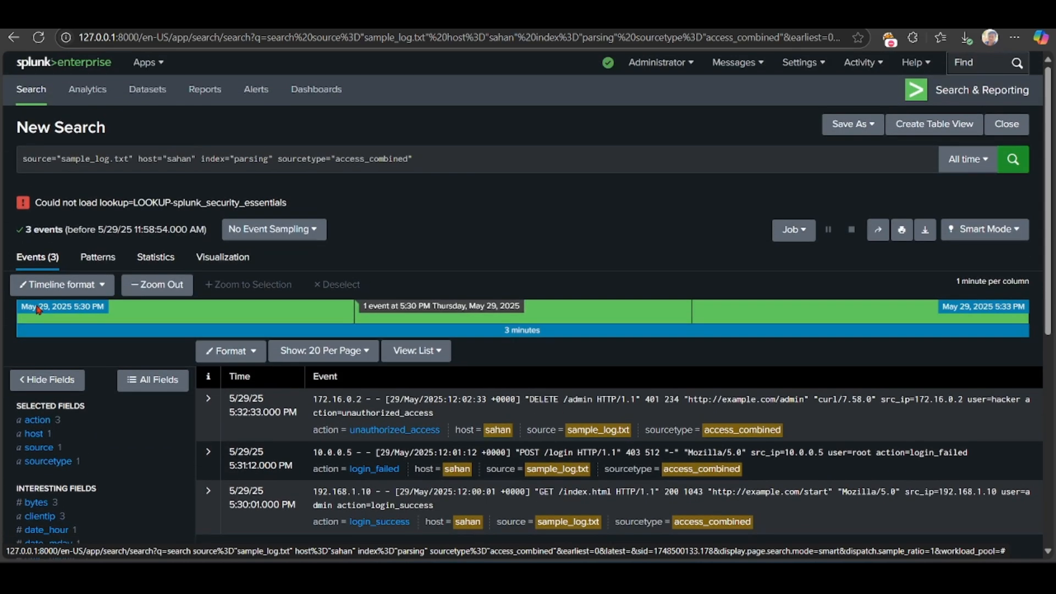
scroll(427, 311, "down", 2)
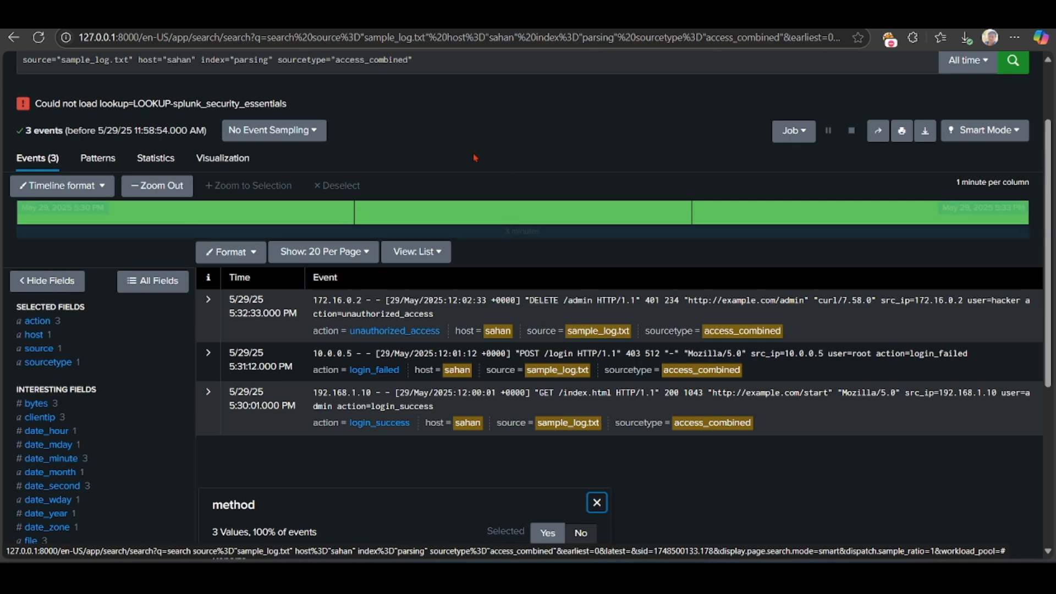
scroll(466, 148, "up", 2)
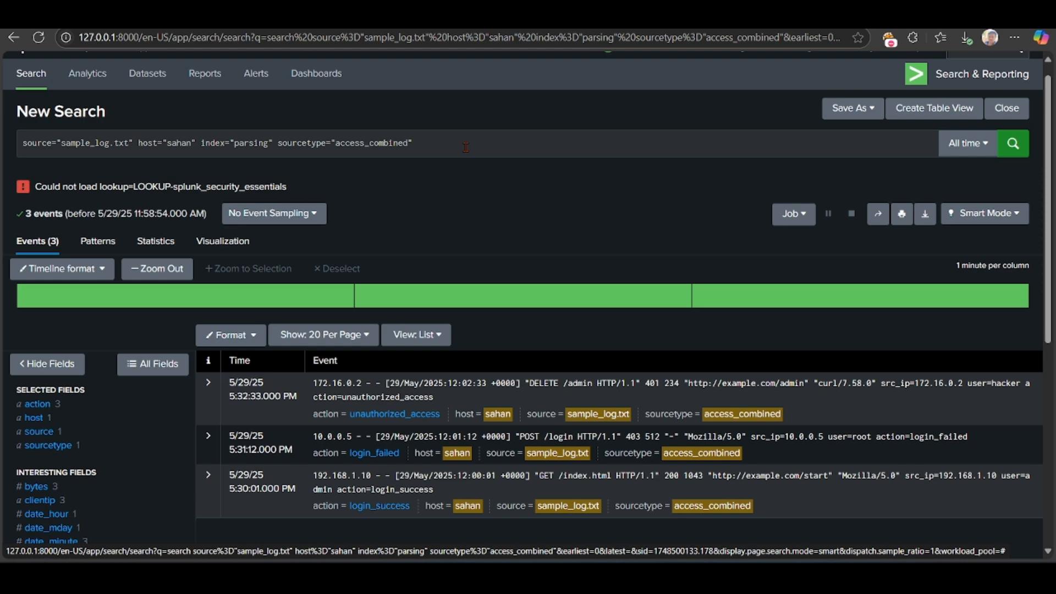
scroll(466, 148, "down", 2)
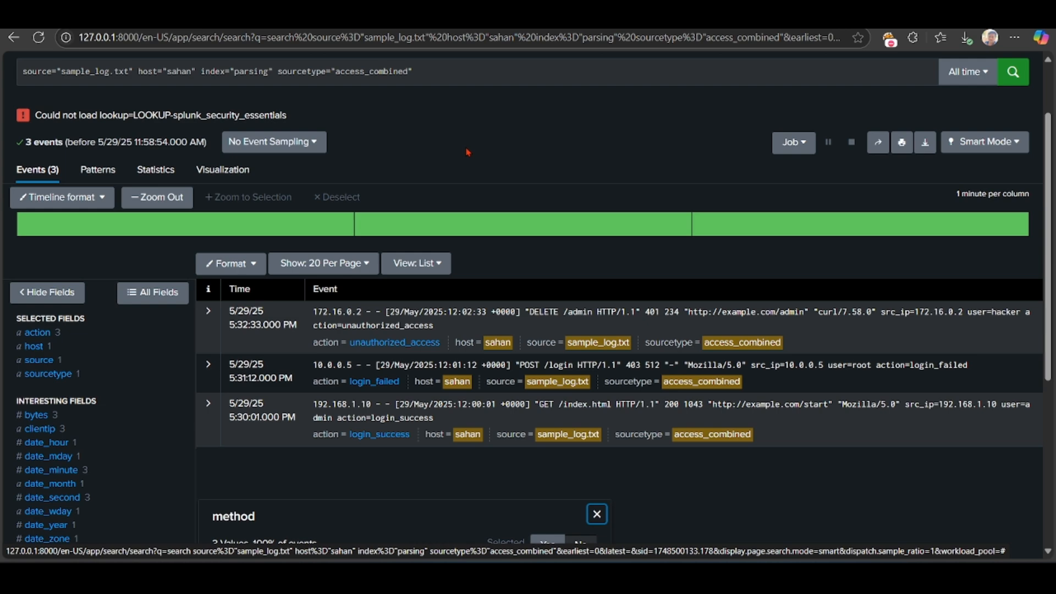
scroll(467, 152, "up", 2)
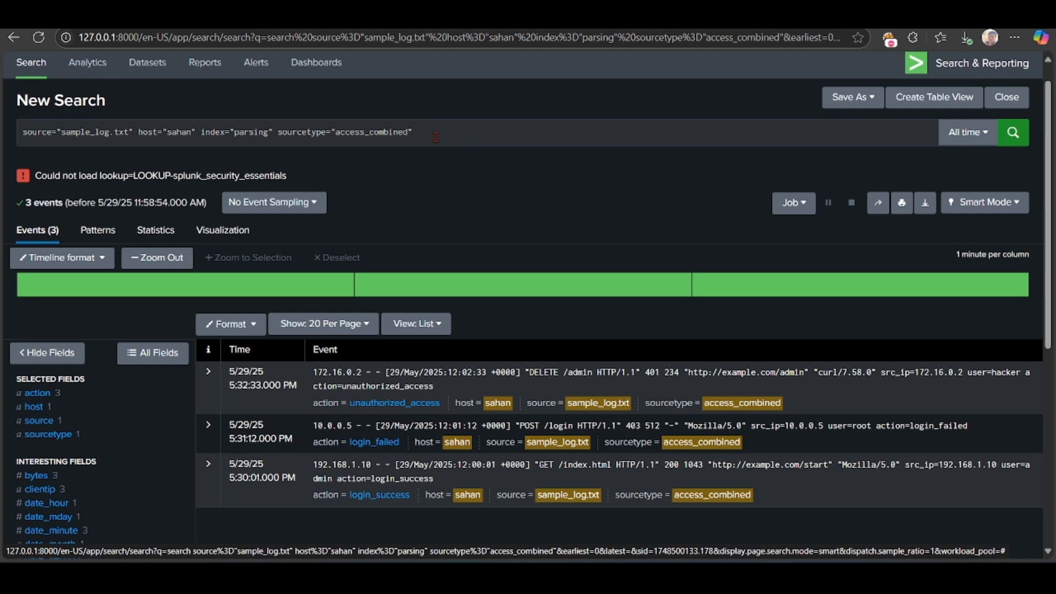
Step: Switch to Medium and open the Part 2 article on parsing, filtering and normalizing logs from the author's profile
scroll(401, 170, "down", 1)
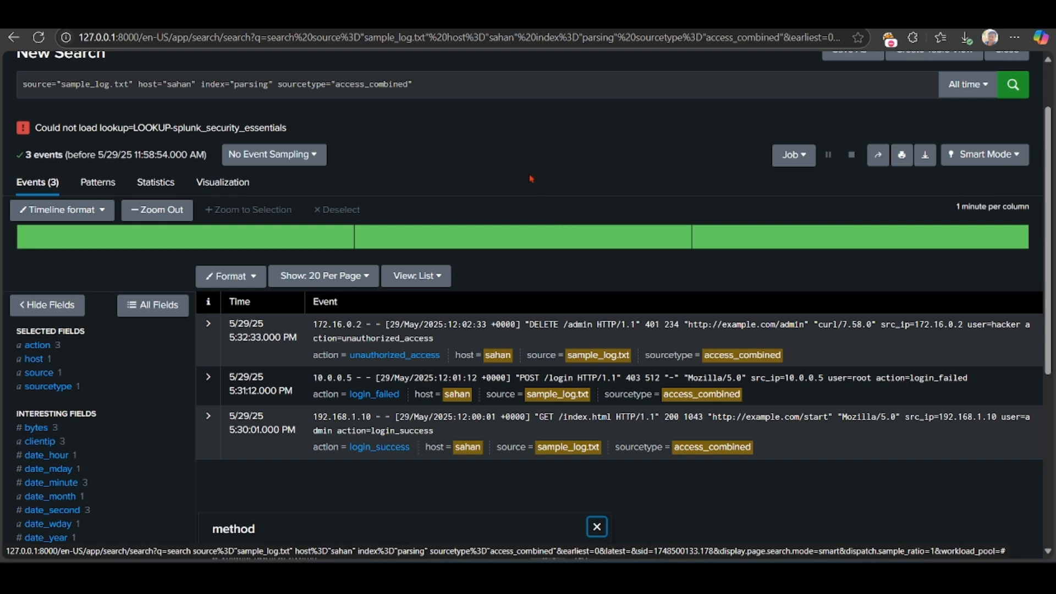
scroll(520, 173, "up", 1)
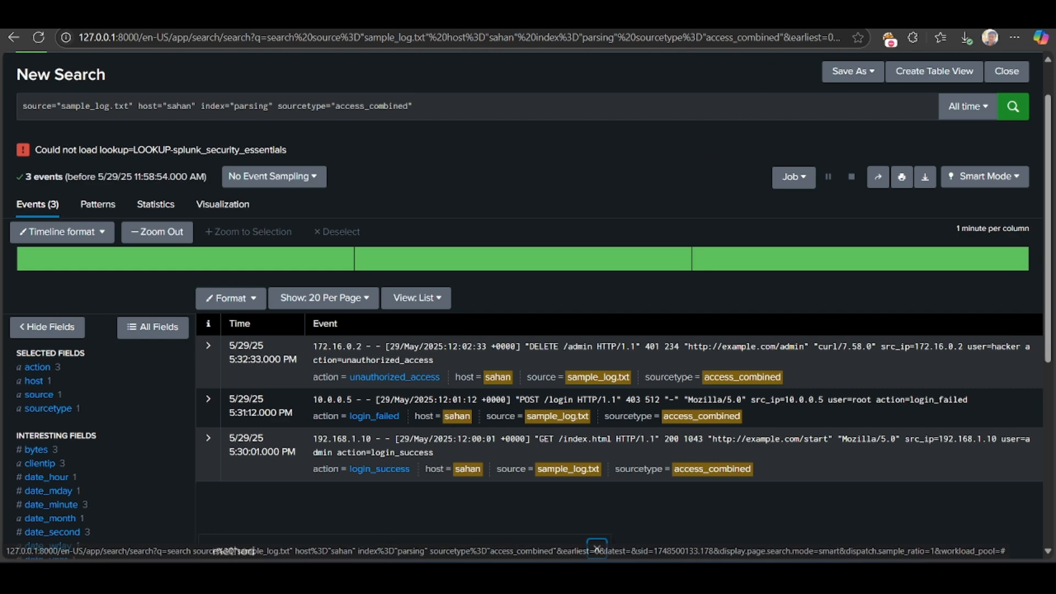
left_click(669, 18)
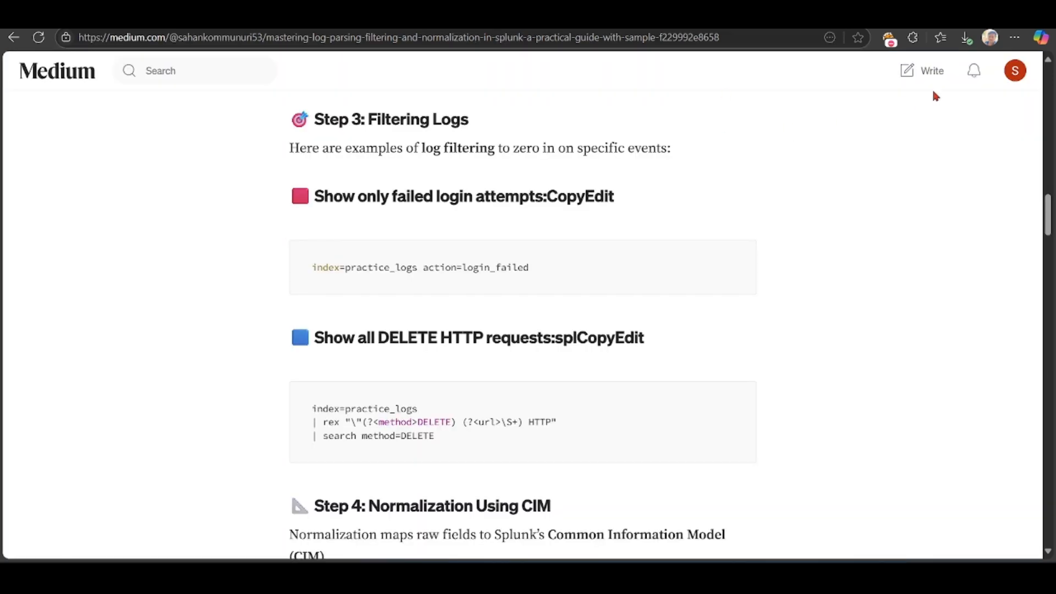
left_click(1008, 80)
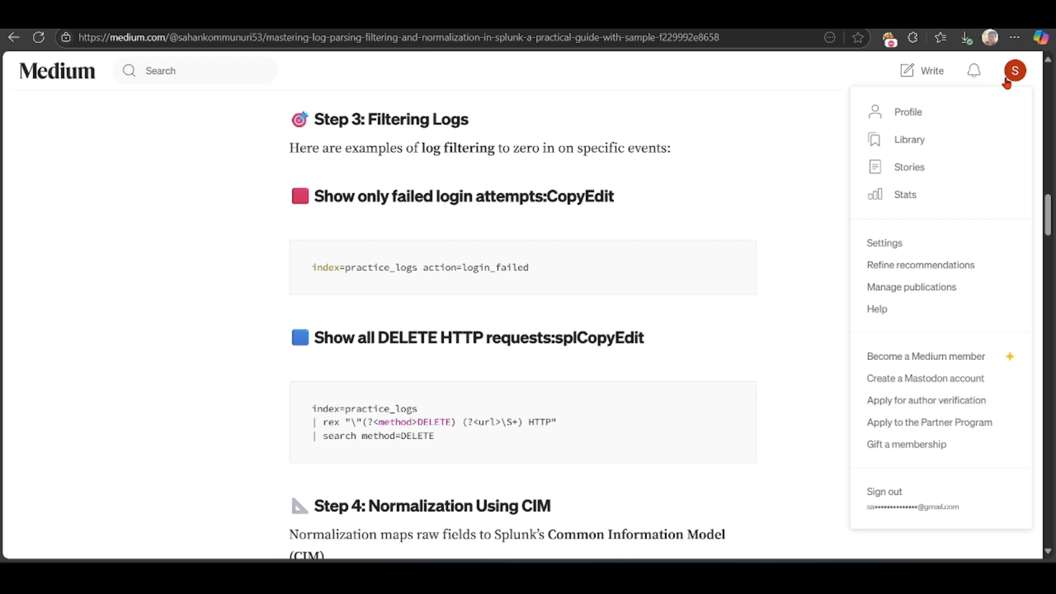
left_click(908, 111)
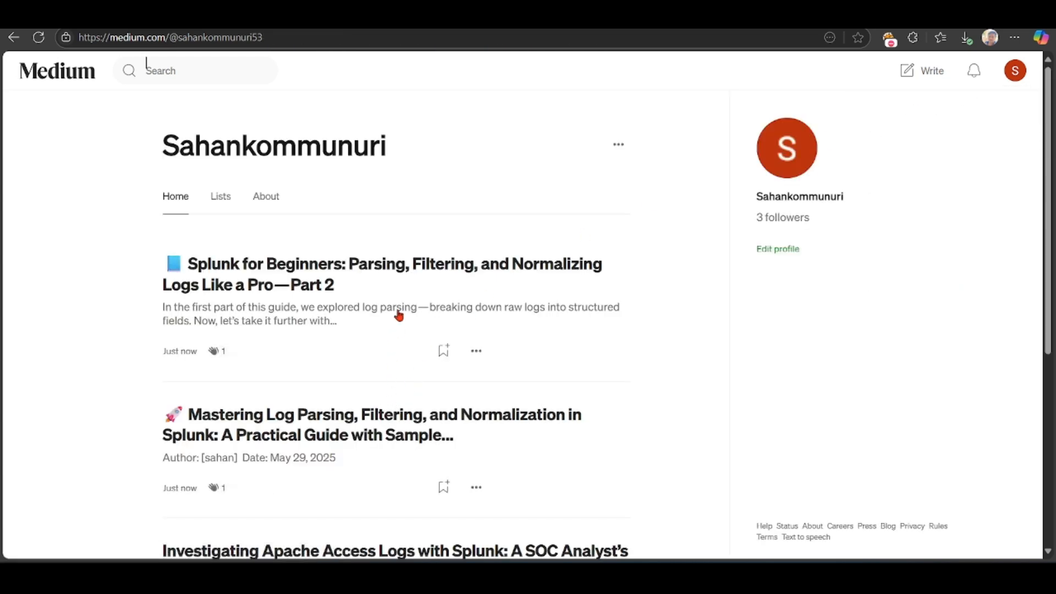
left_click(345, 282)
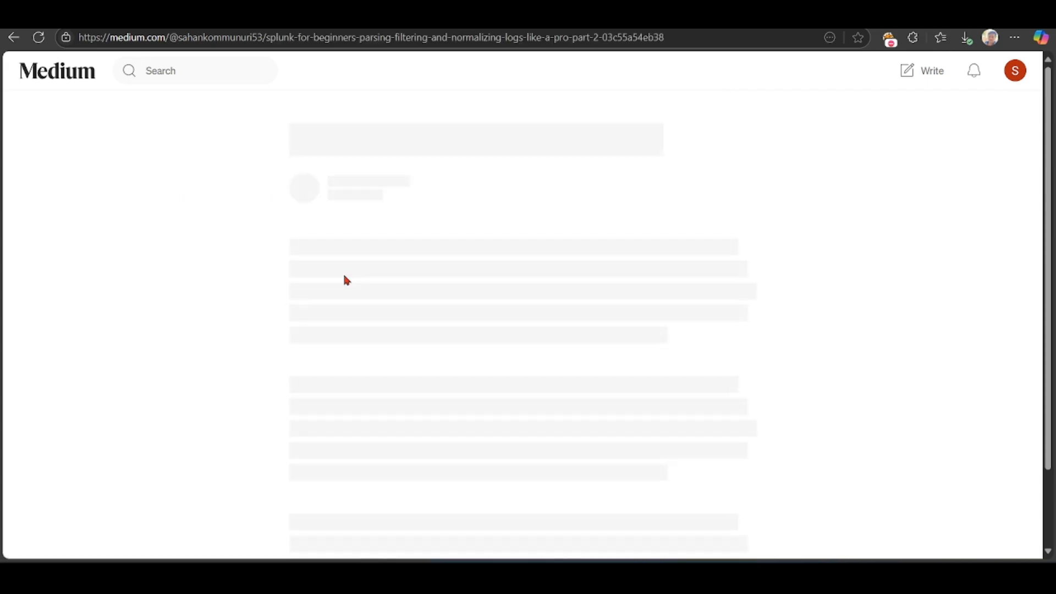
Step: Read through the article's Splunk filtering examples and its log normalization section down to Field Aliases
scroll(346, 280, "down", 3)
scroll(346, 281, "down", 20)
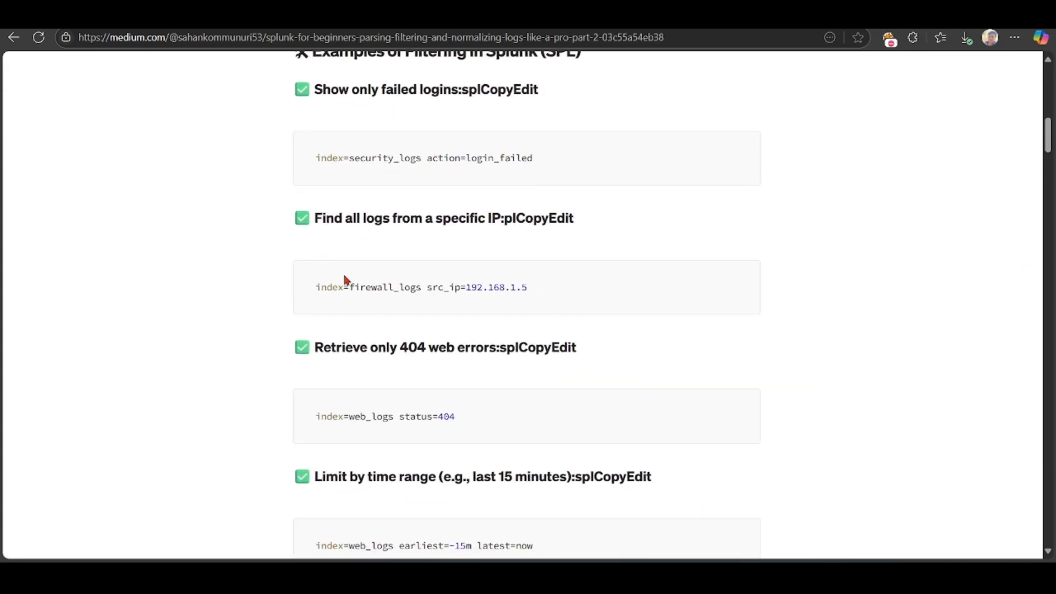
scroll(345, 280, "down", 7)
scroll(345, 280, "up", 6)
scroll(345, 279, "down", 7)
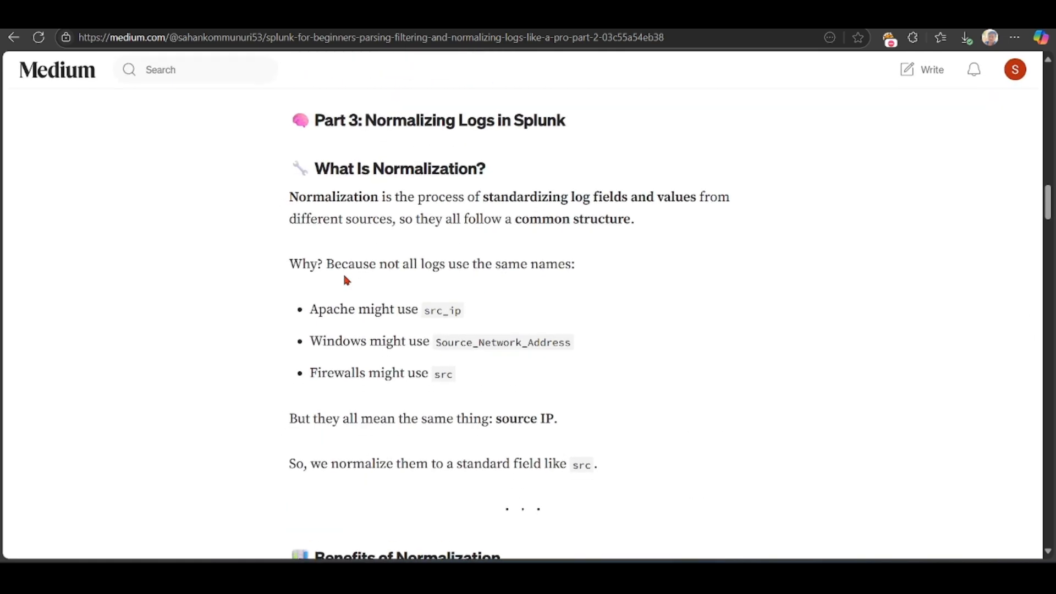
scroll(345, 276, "down", 6)
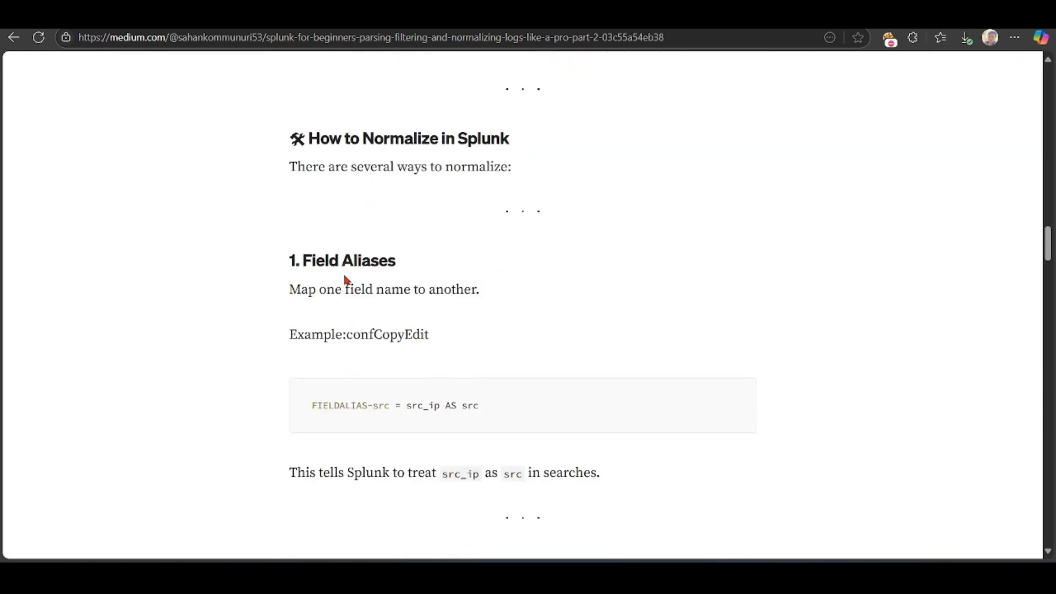
scroll(345, 275, "right", 1)
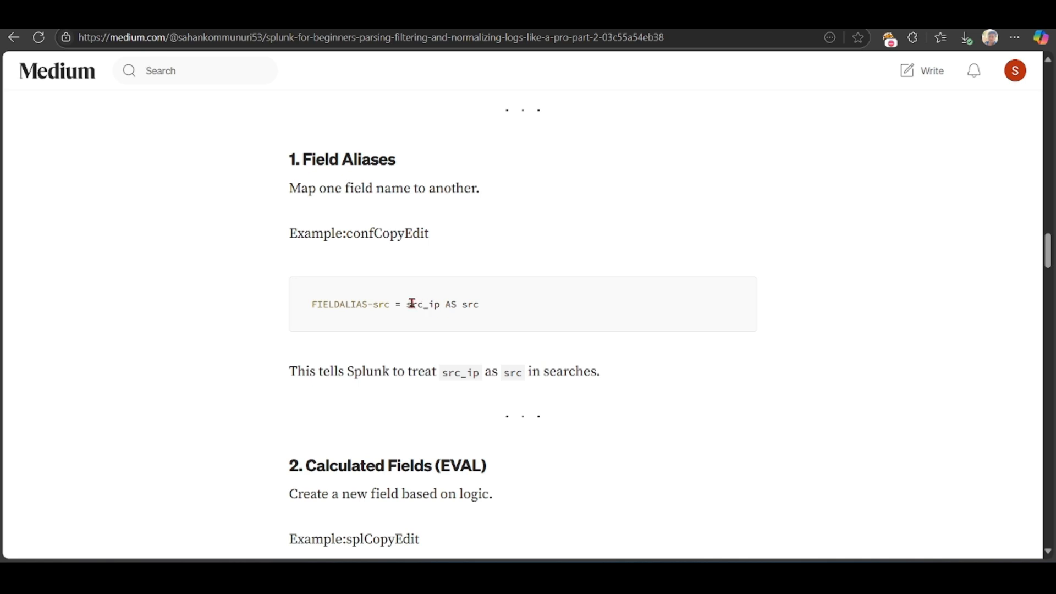
Step: Compare the article's alias example src_ip AS src with the src_ip field in the Splunk events, and read the Calculated Fields (EVAL) example
left_click_drag(445, 306, 483, 309)
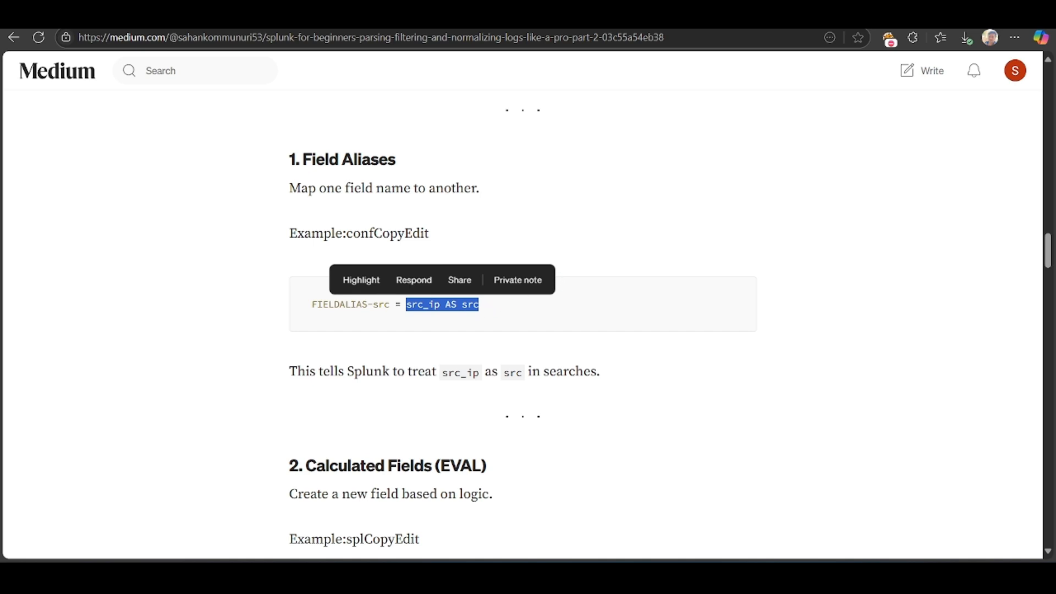
key("ctrl+Tab")
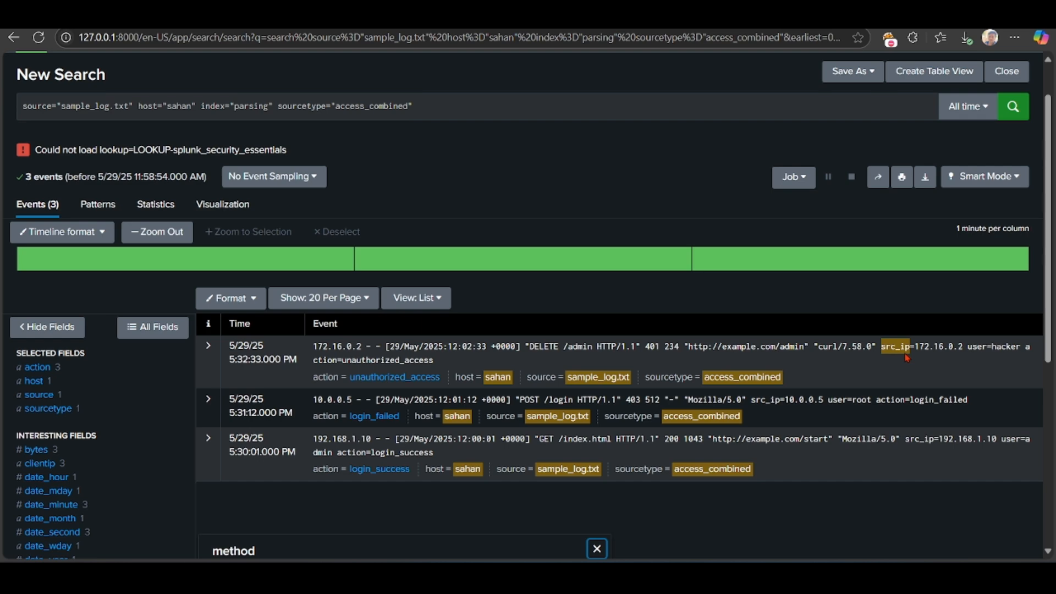
left_click(385, 16)
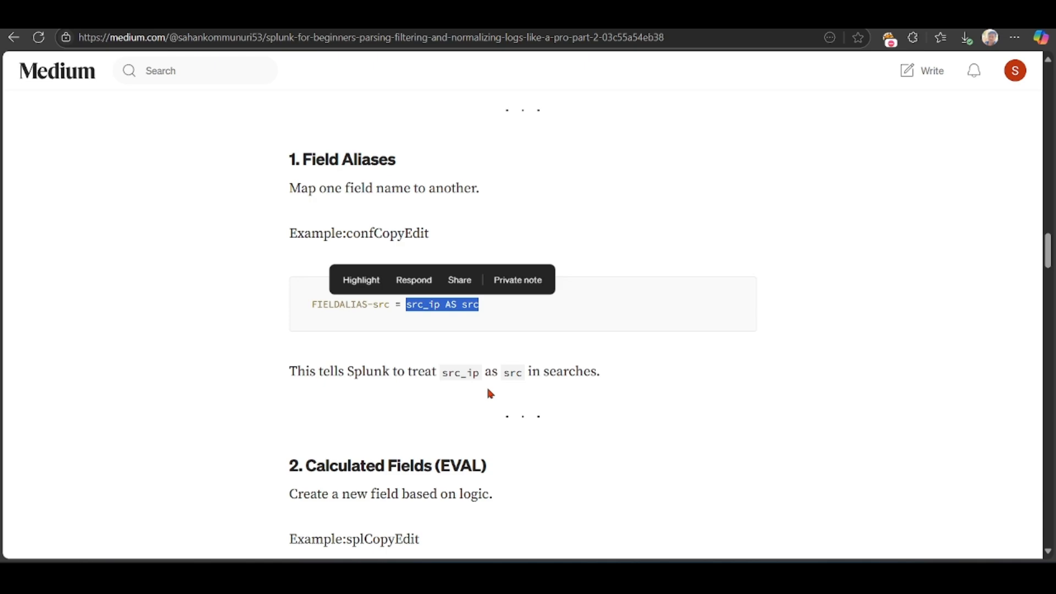
scroll(491, 394, "down", 3)
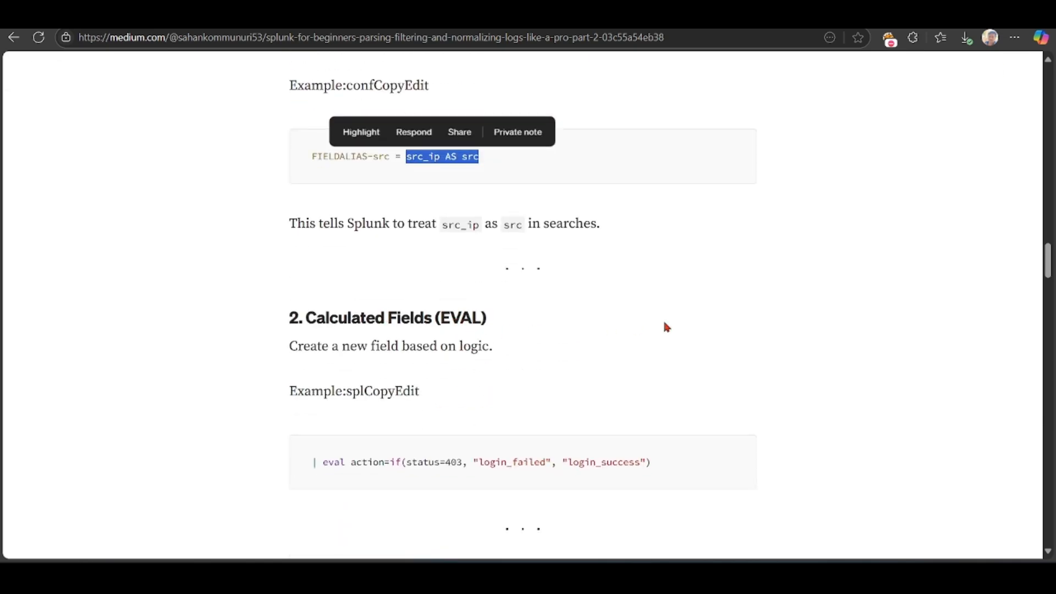
Step: Return to the Splunk search of sample_log.txt and start saving its results as a panel in a new dashboard
left_click(529, 16)
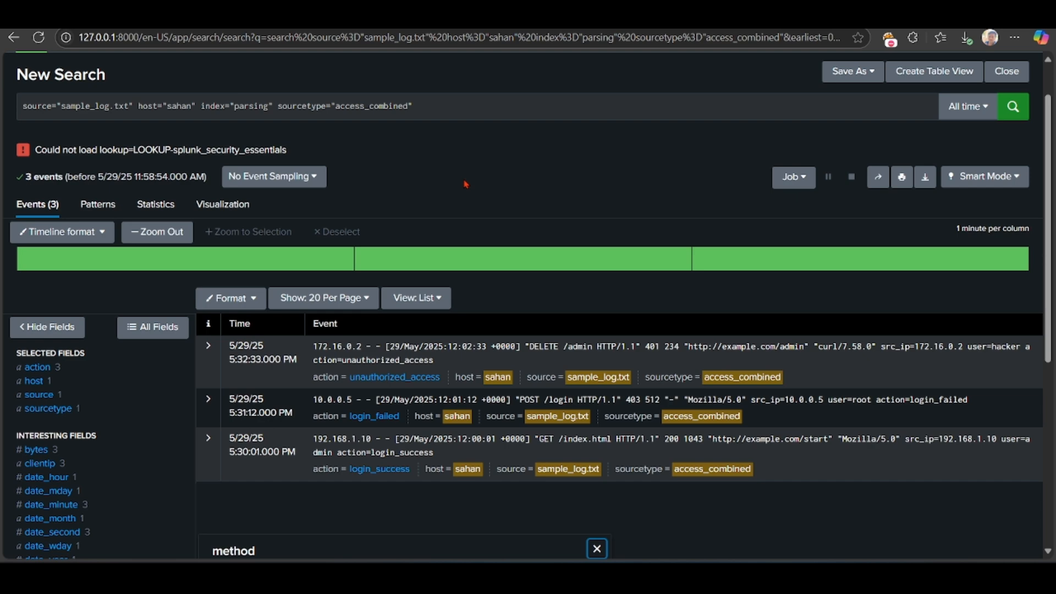
scroll(466, 185, "down", 1)
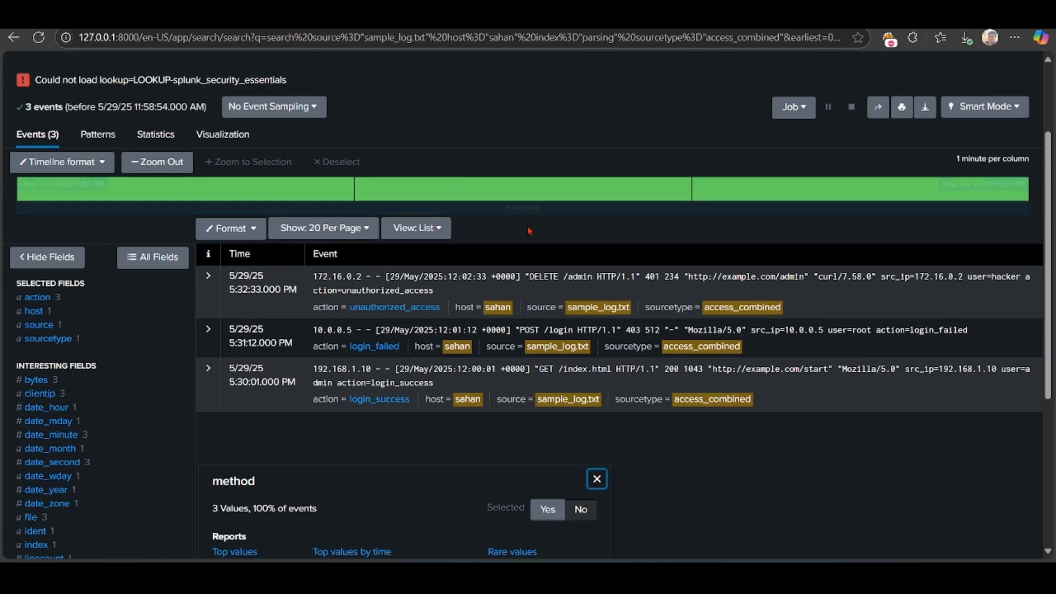
scroll(529, 231, "up", 2)
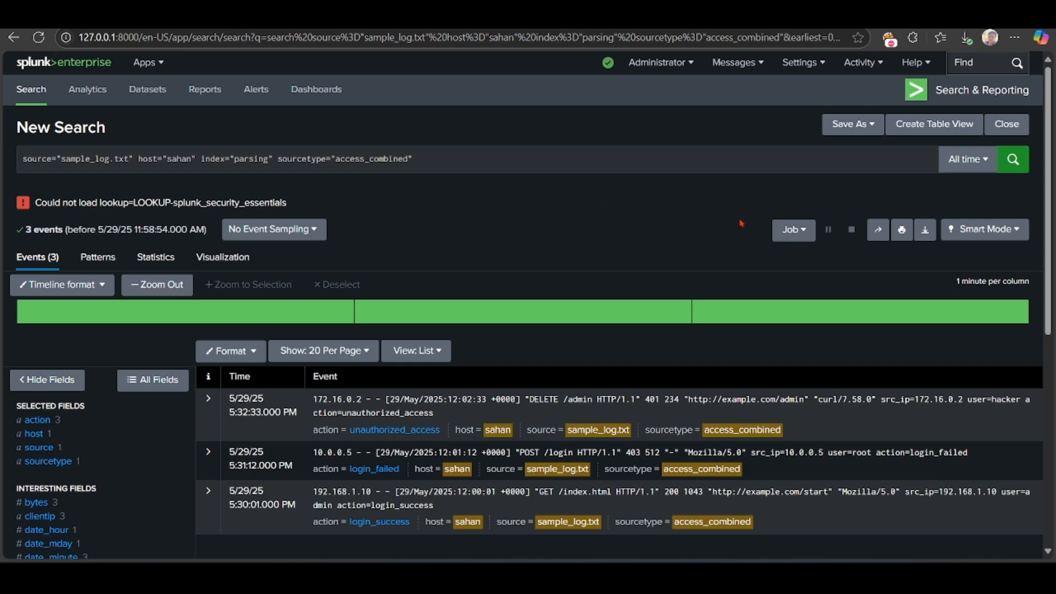
scroll(850, 135, "down", 7)
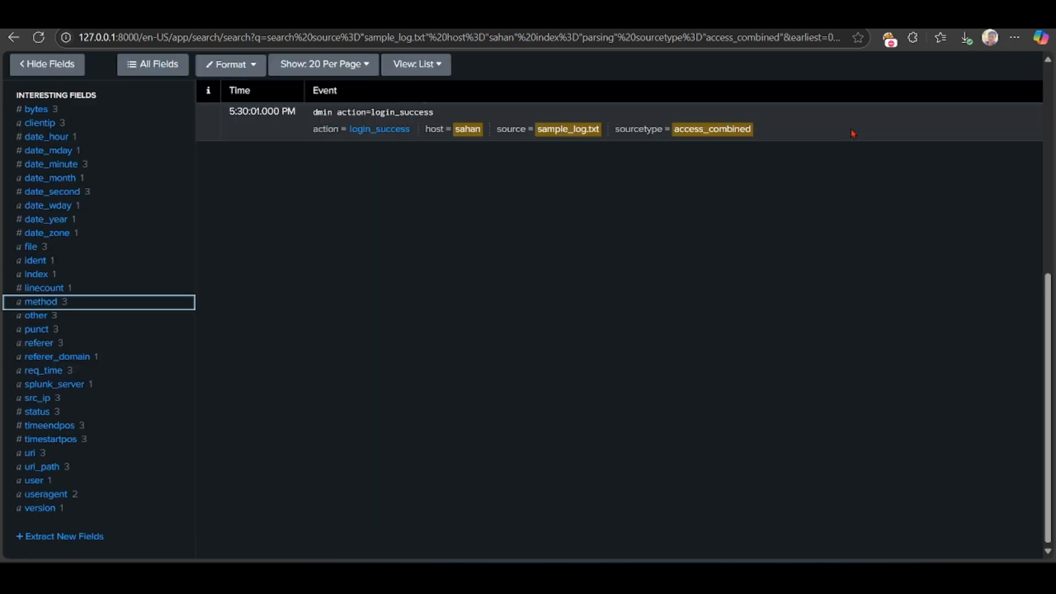
scroll(852, 133, "up", 6)
left_click(850, 74)
scroll(850, 165, "up", 1)
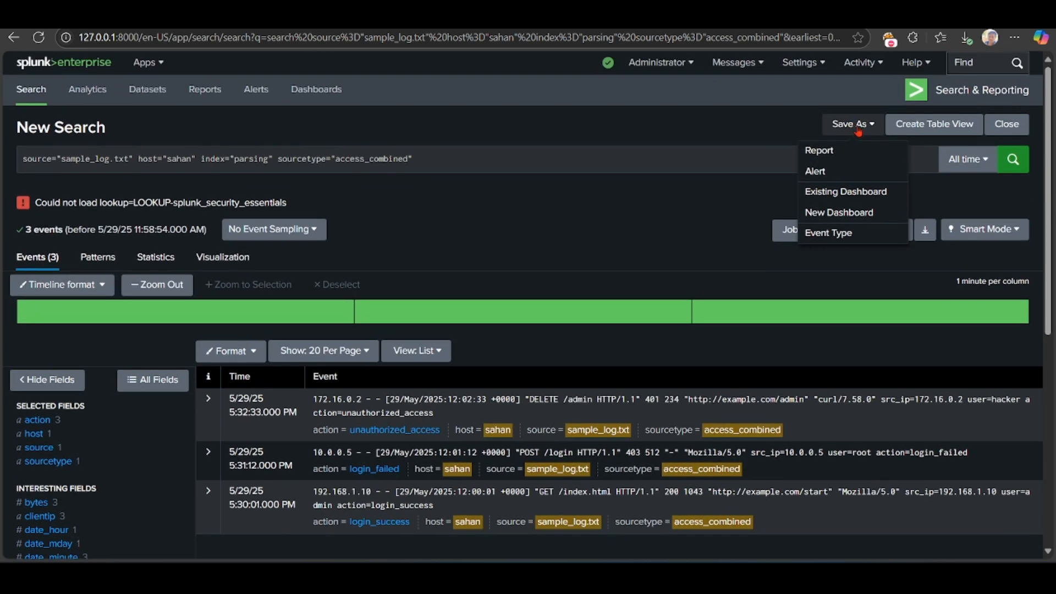
left_click(840, 213)
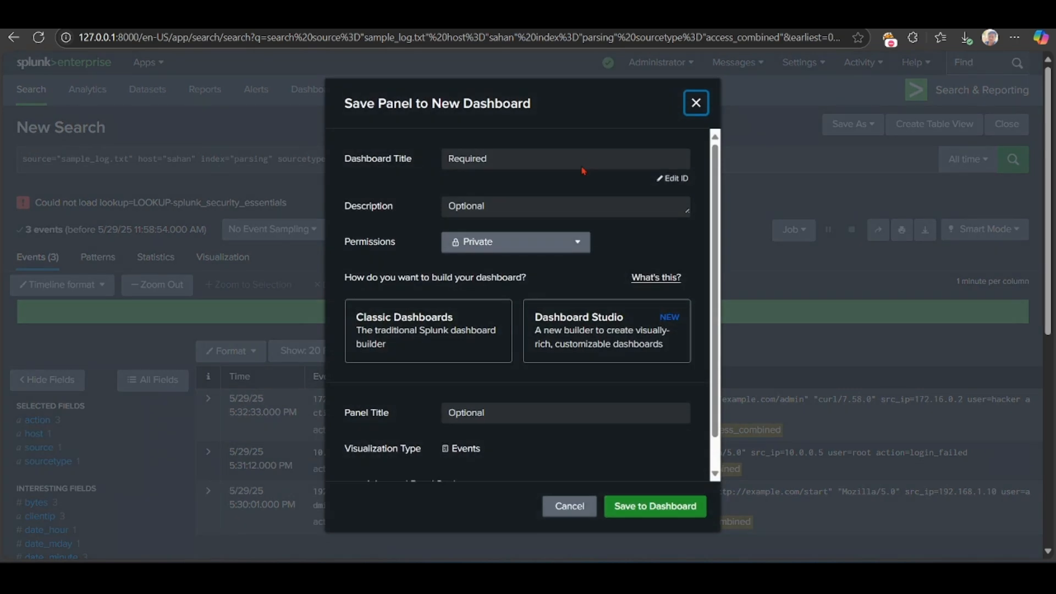
Step: Title the new dashboard parsing, choose Classic Dashboards as its builder, and save the events panel to it
left_click(582, 160)
type("parsing")
left_click(422, 348)
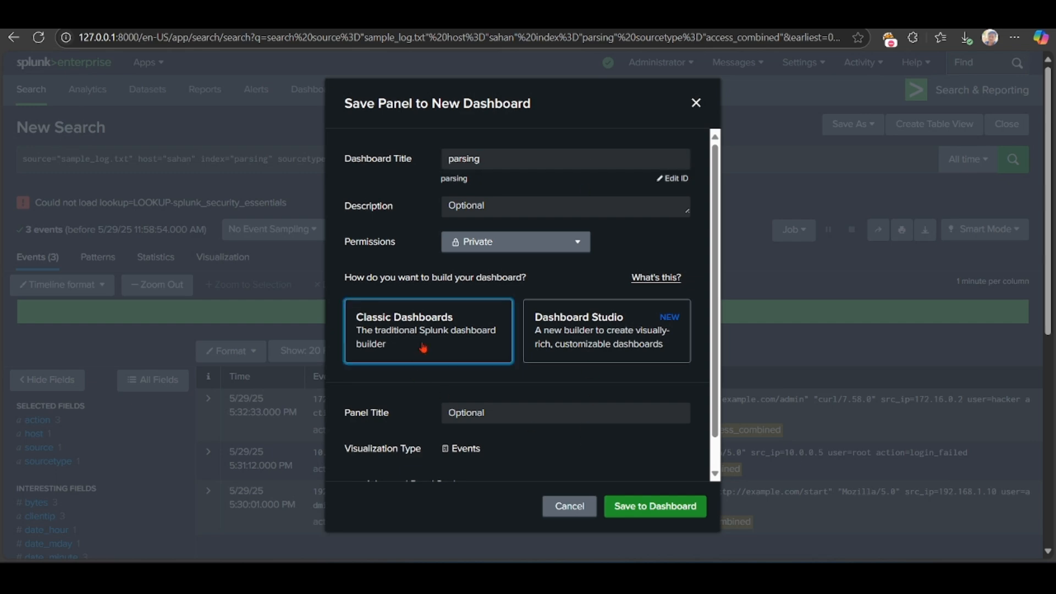
left_click(658, 505)
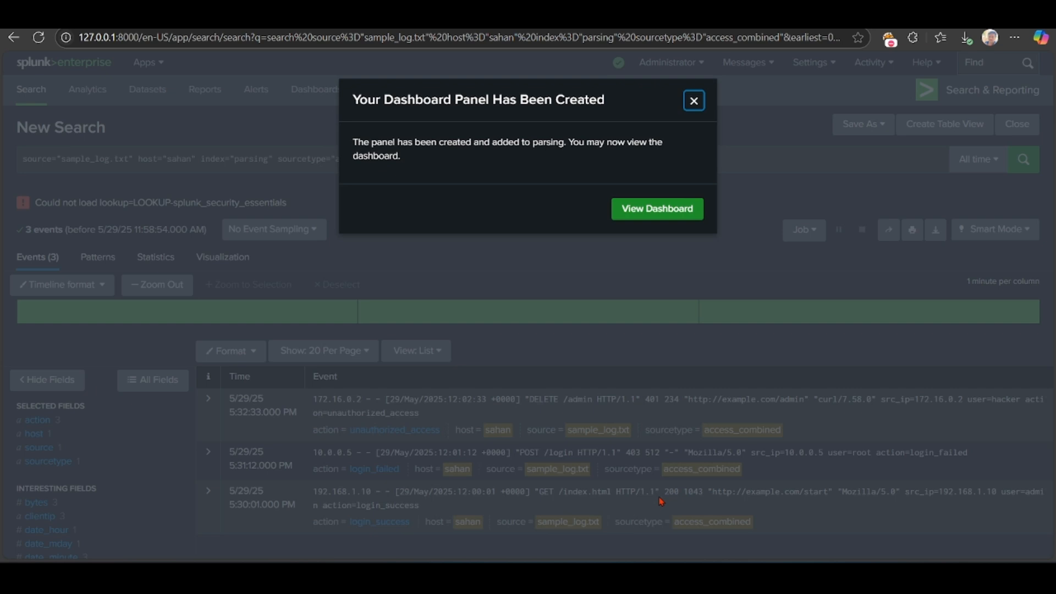
Step: Open the parsing dashboard for editing and try a pie chart as the panel's visualization
left_click(670, 208)
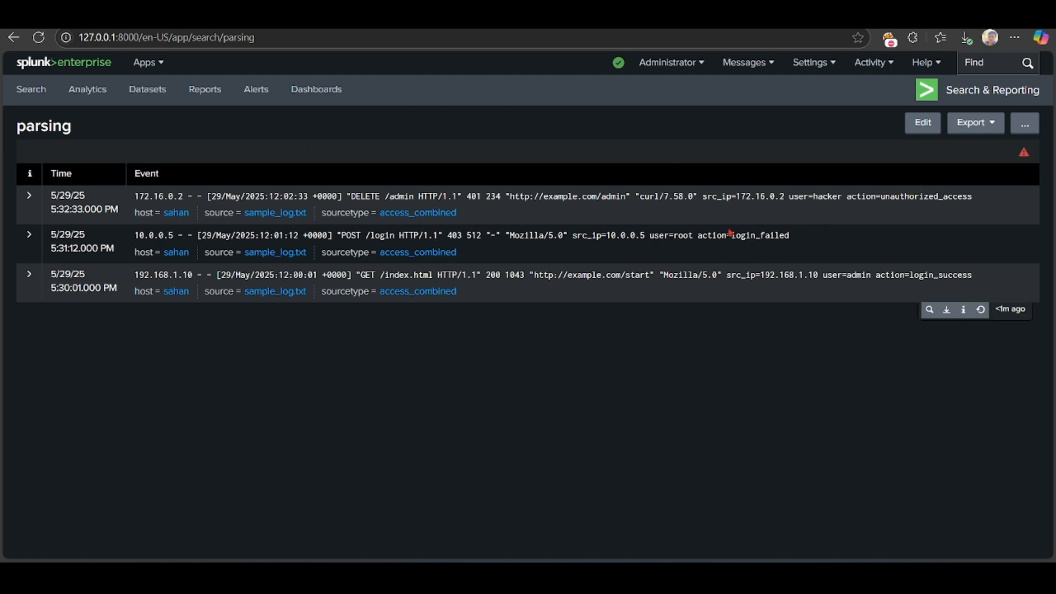
left_click(928, 129)
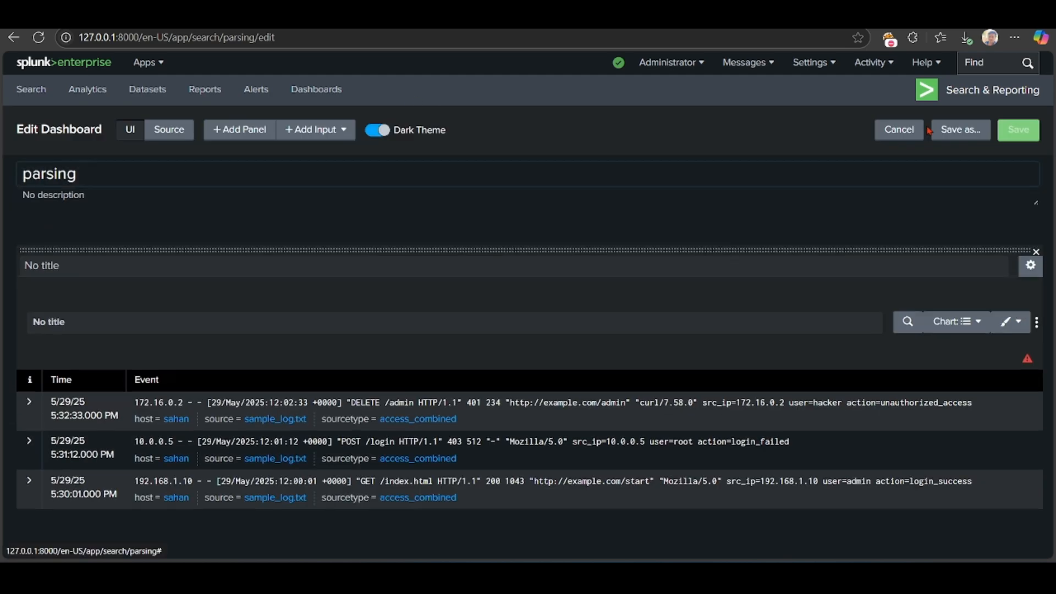
left_click(954, 330)
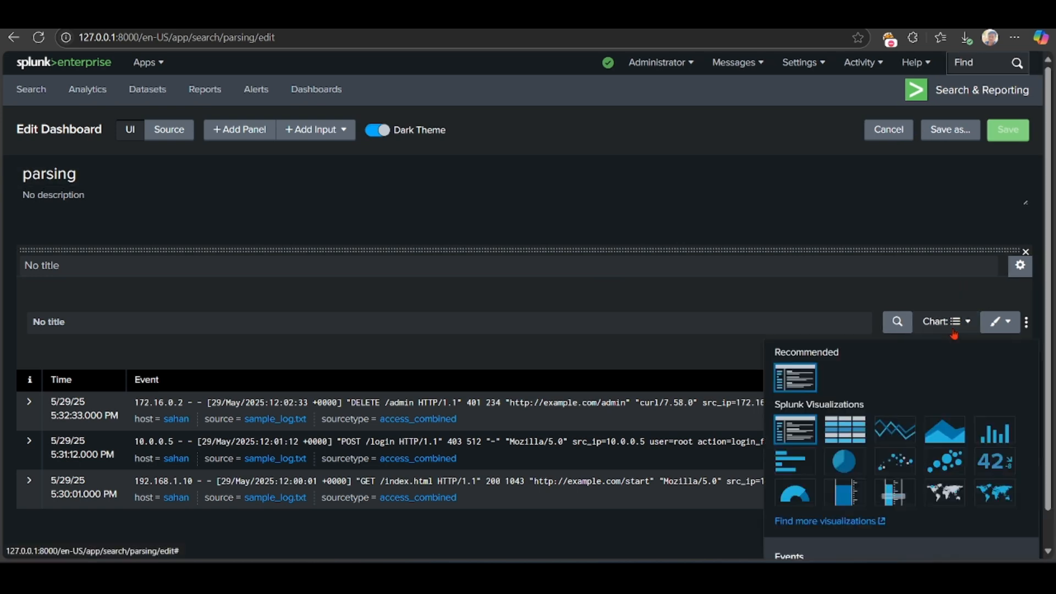
left_click(843, 461)
scroll(842, 461, "down", 2)
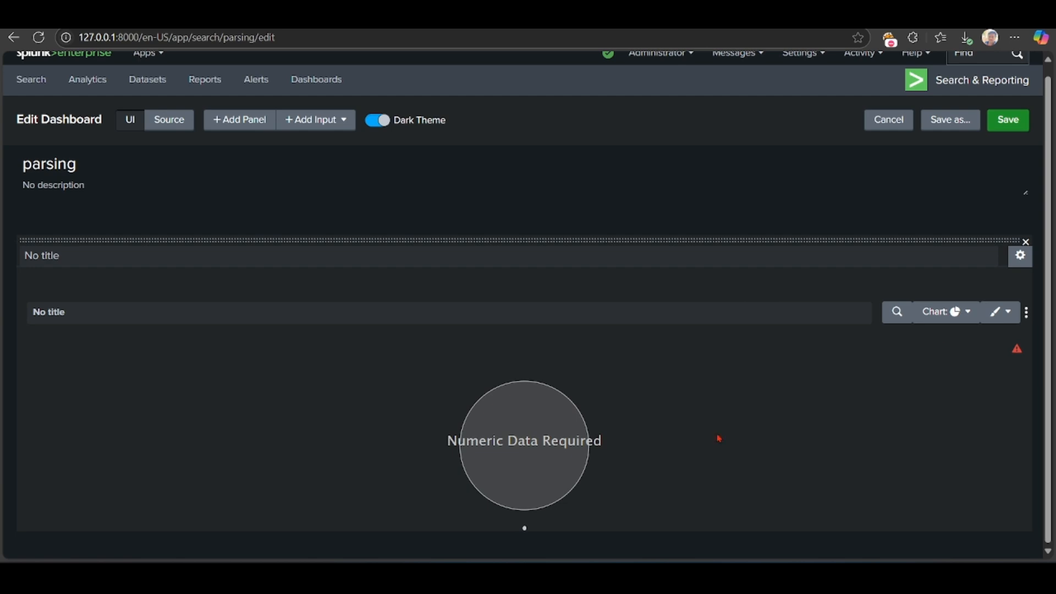
Step: Change the dashboard panel's visualization to an area chart
left_click(948, 318)
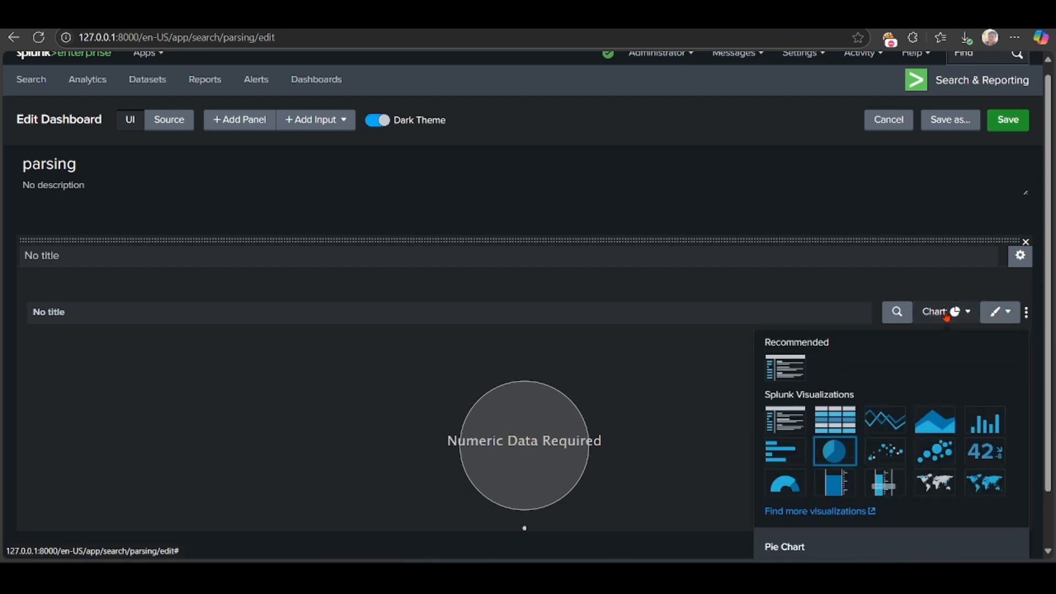
left_click(939, 431)
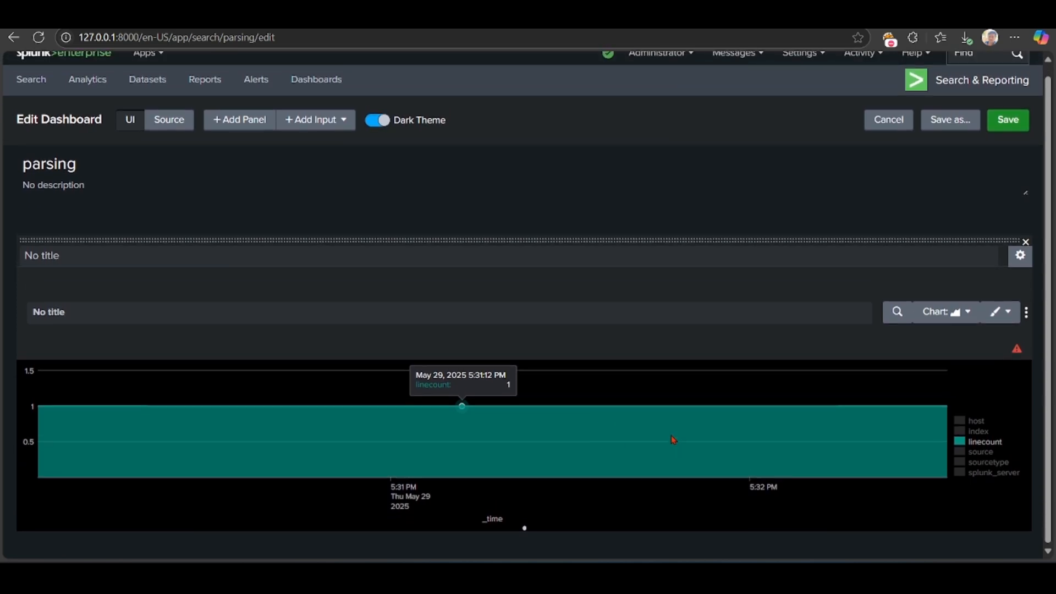
scroll(674, 440, "up", 1)
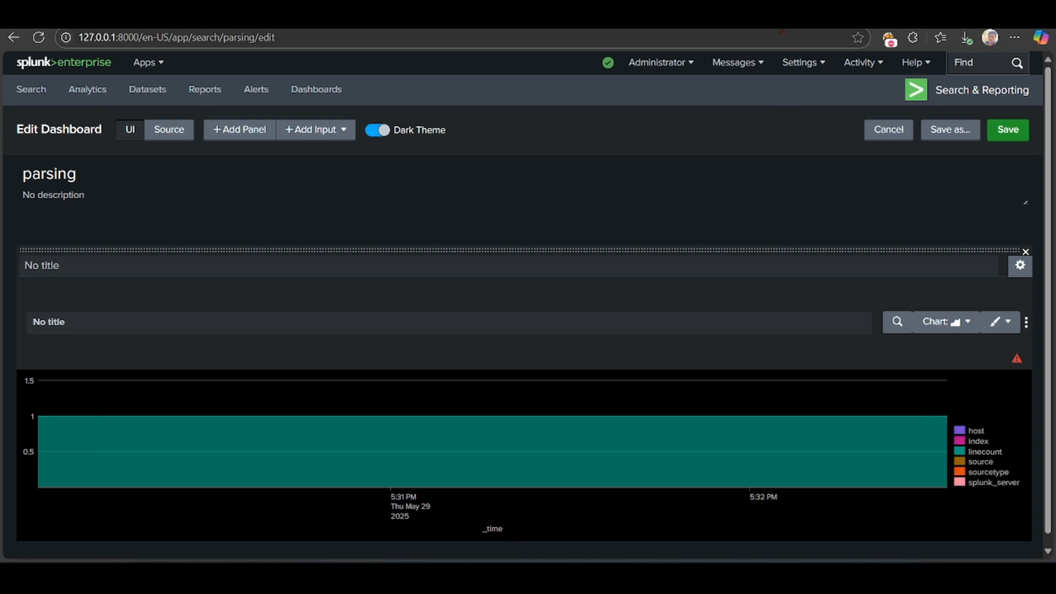
key("ctrl+Tab")
key("ctrl+shift+Tab")
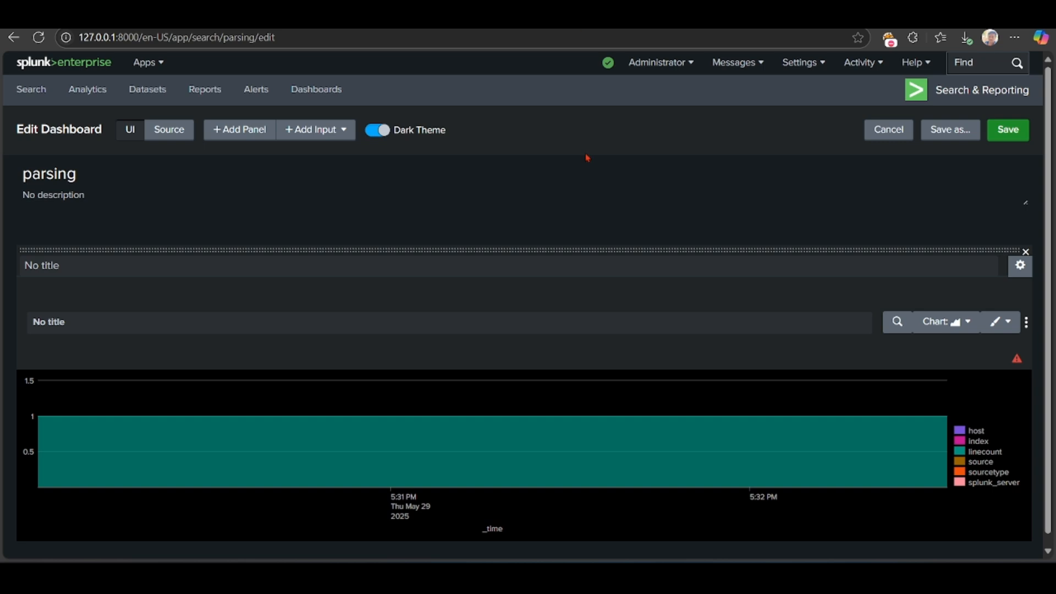
scroll(585, 154, "down", 2)
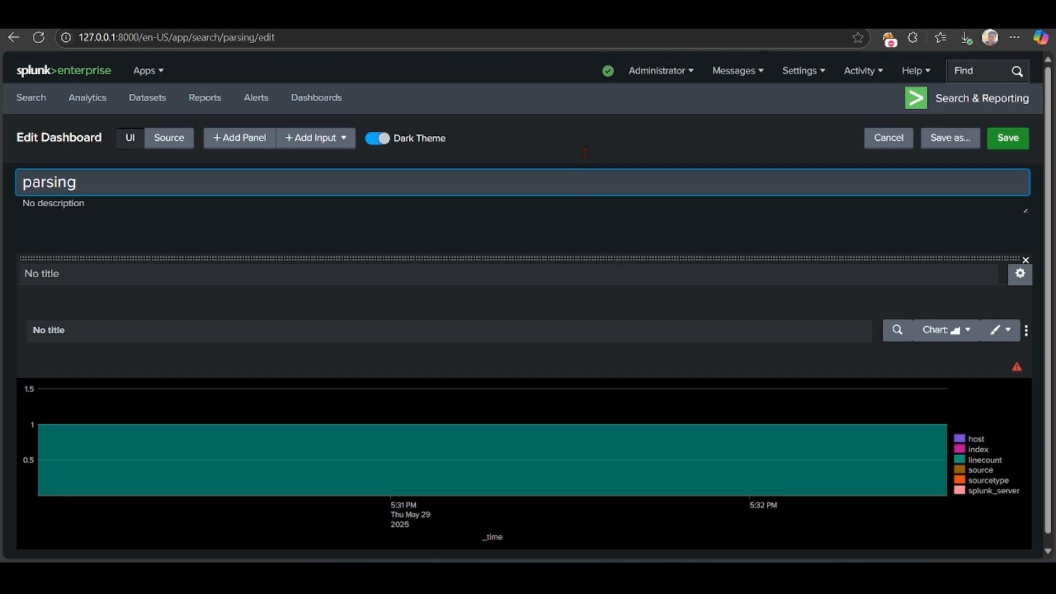
left_click(504, 197)
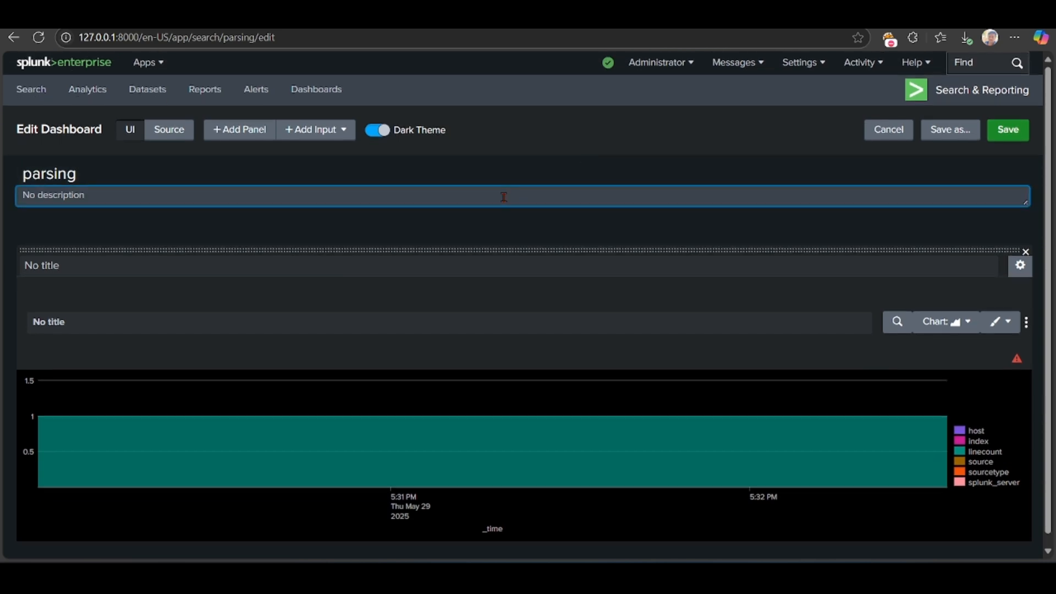